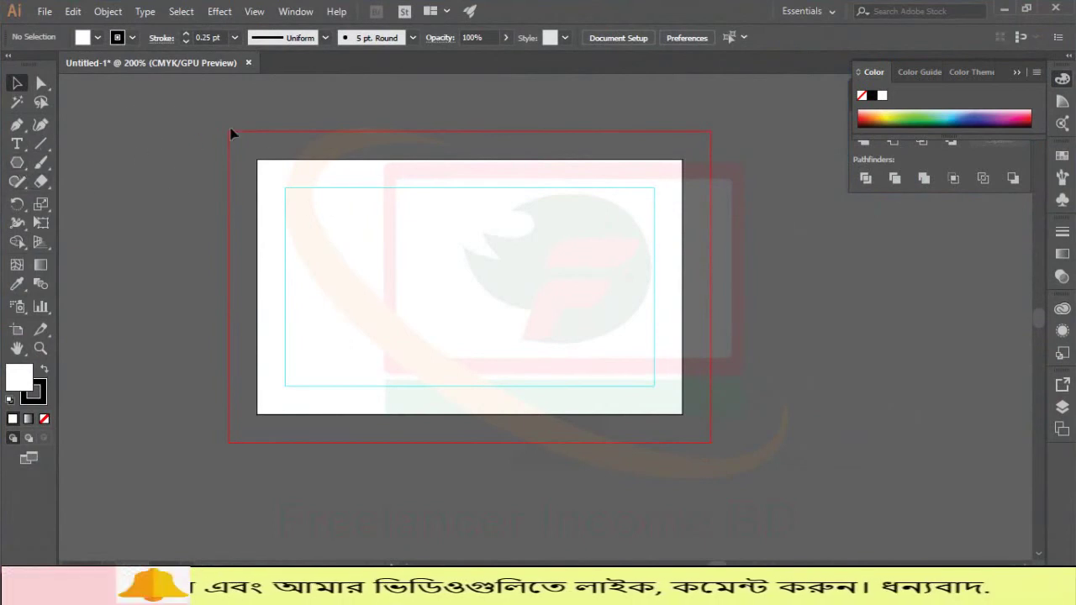
# - Draw a rectangle about 3.75 × 0.87 in spanning the card's full width along its bottom edge
pyautogui.moveTo(17, 163); pyautogui.dragTo(63, 160)
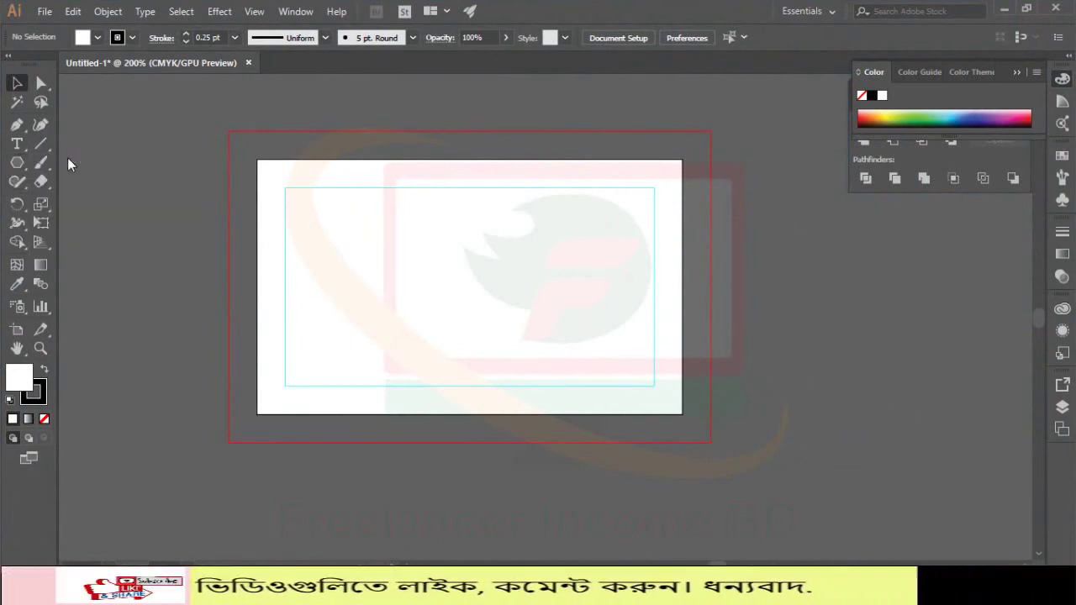
pyautogui.scroll(2, 262, 222)
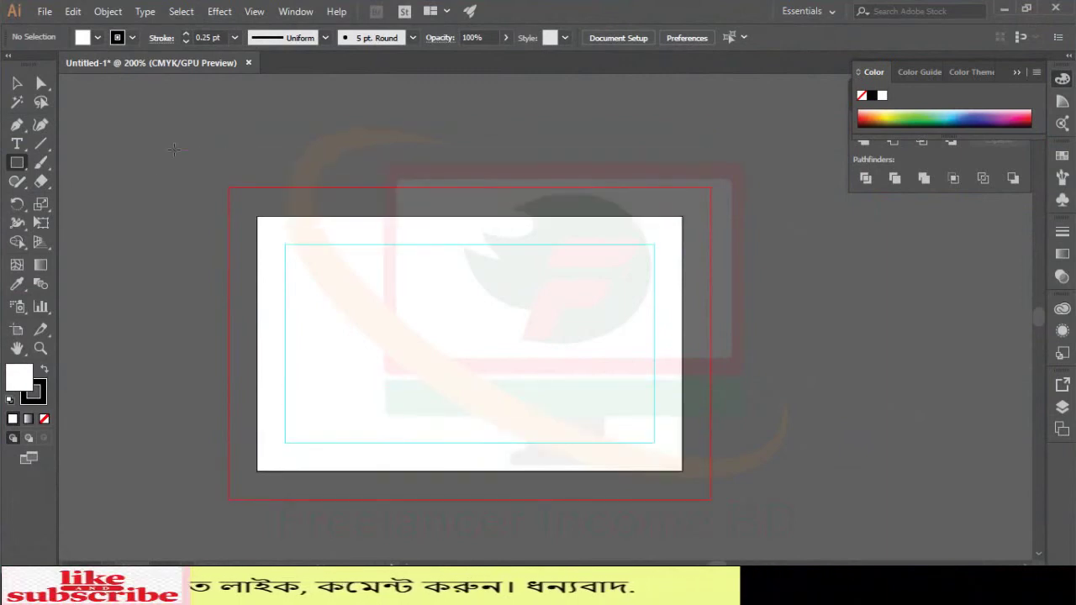
pyautogui.scroll(-1, 203, 196)
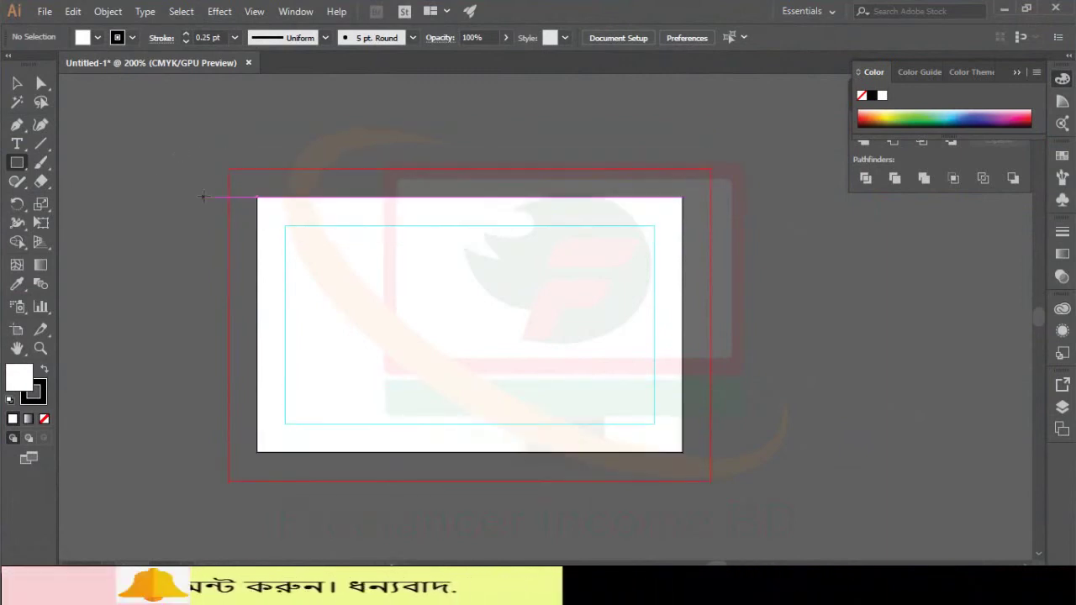
pyautogui.click(18, 164)
pyautogui.scroll(-1, 300, 343)
pyautogui.scroll(-2, 298, 343)
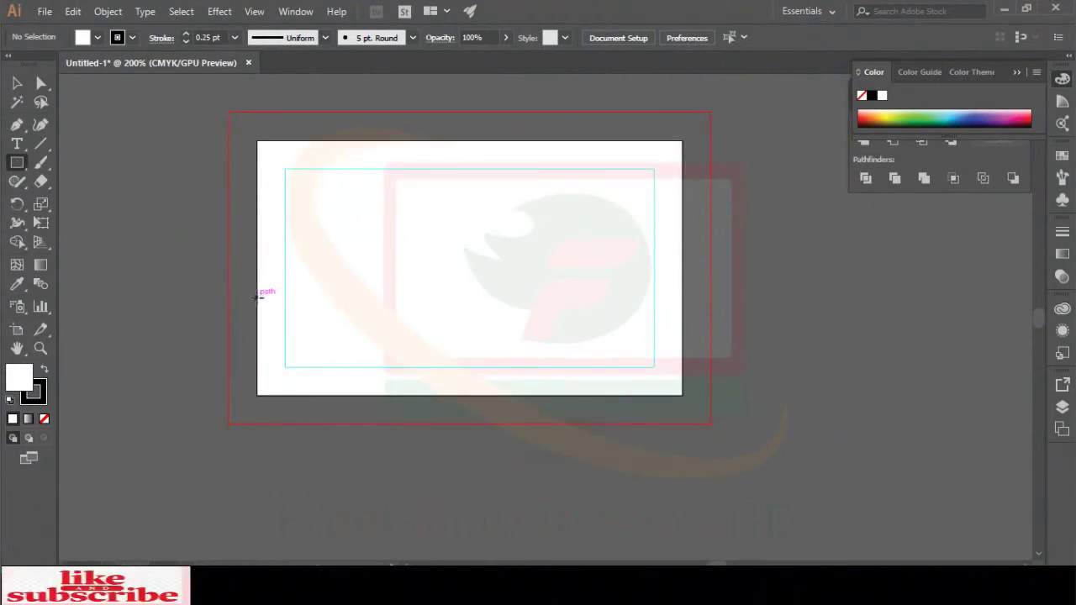
pyautogui.moveTo(257, 295); pyautogui.dragTo(680, 393)
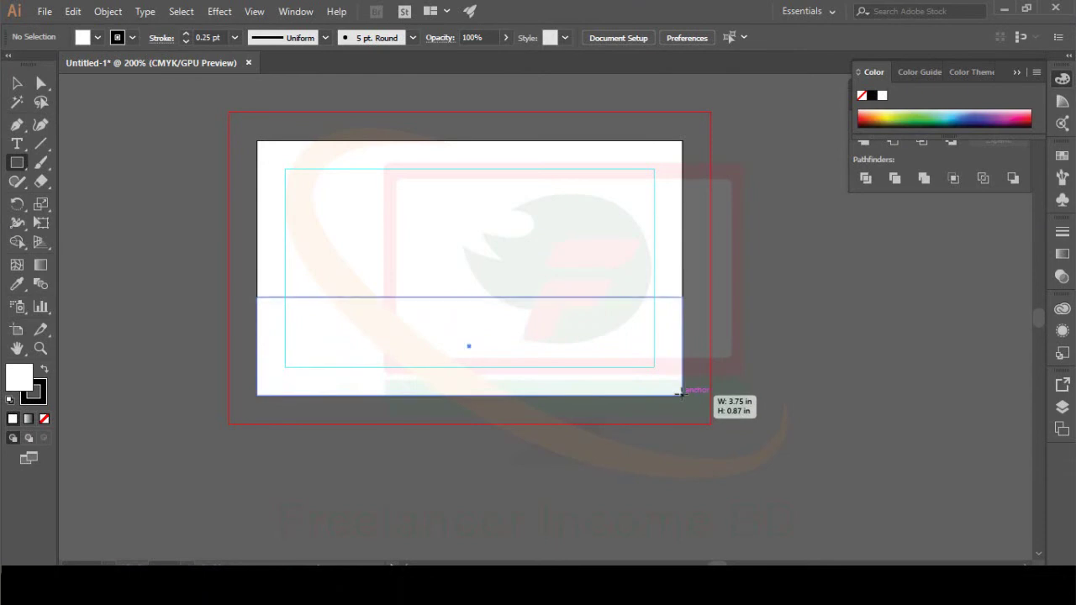
pyautogui.moveTo(681, 393); pyautogui.dragTo(681, 392)
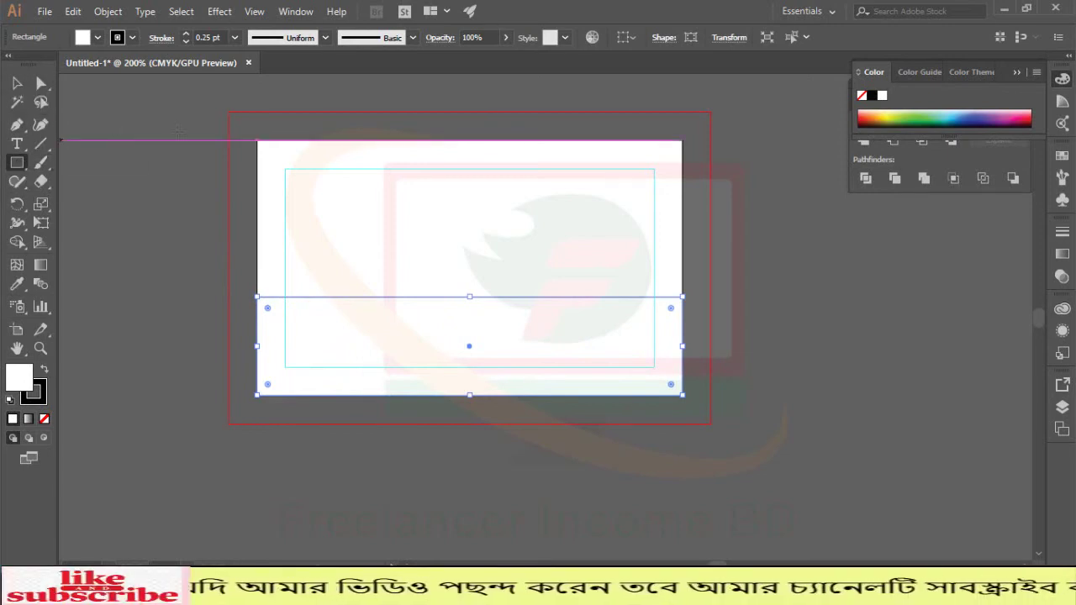
# - Fill the lower rectangle with the K=90 dark grey swatch, then deselect it
pyautogui.click(94, 41)
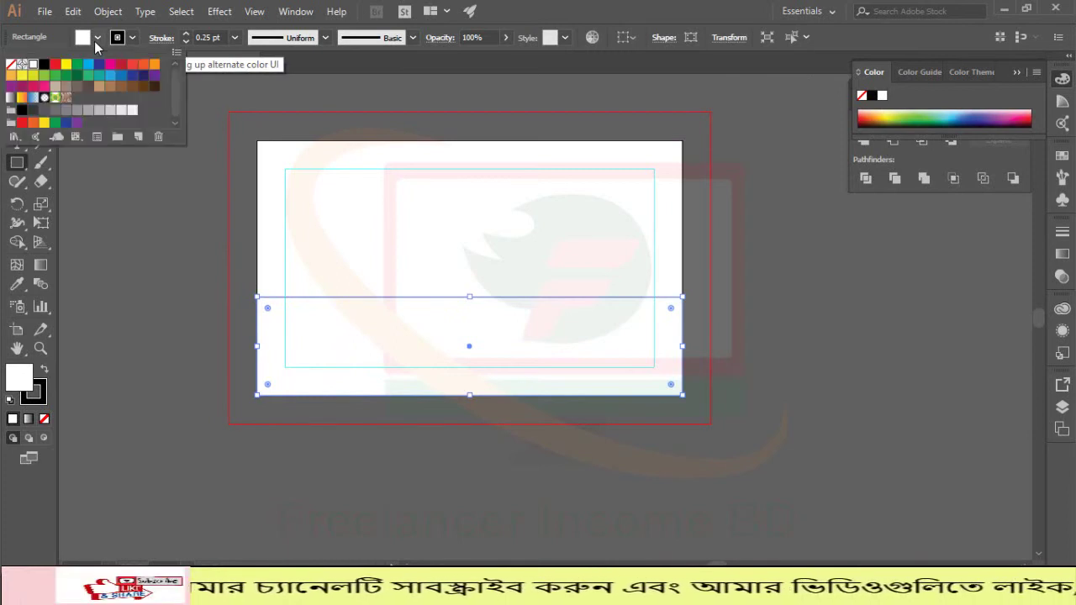
pyautogui.click(23, 111)
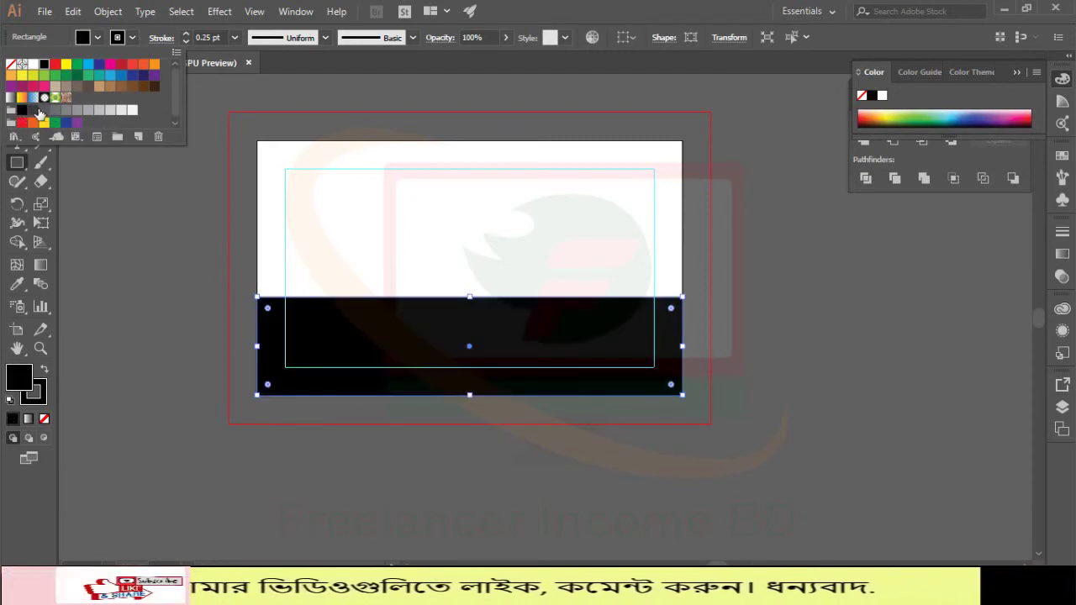
pyautogui.click(44, 111)
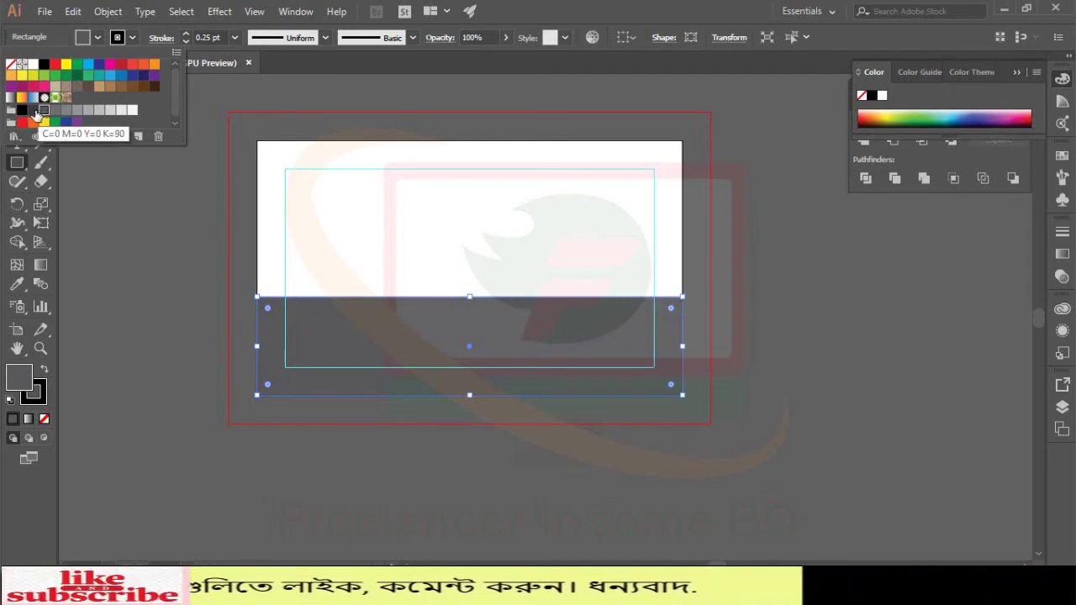
pyautogui.click(33, 111)
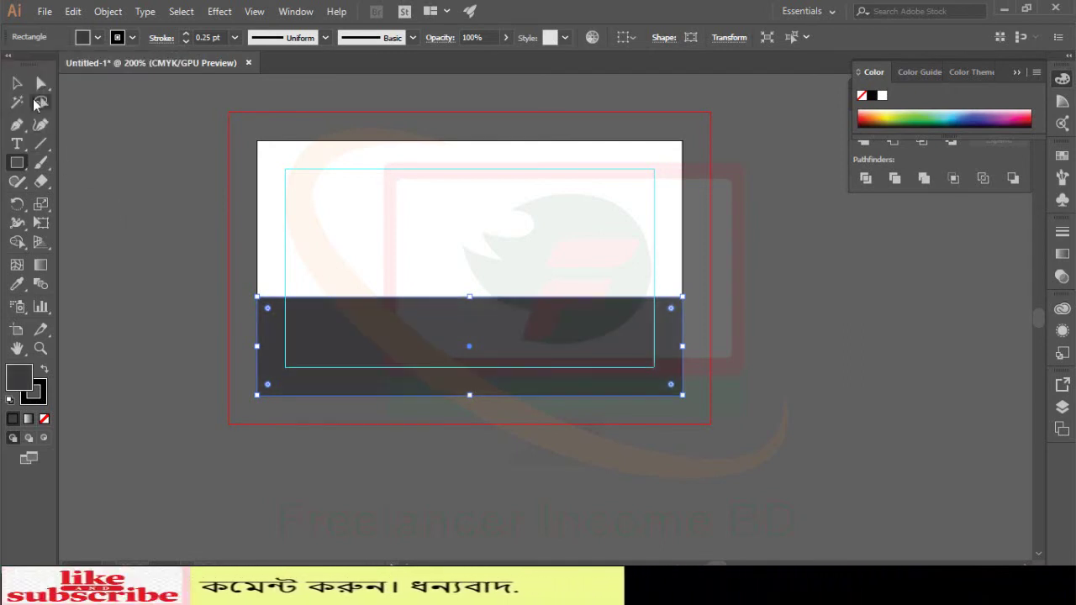
pyautogui.click(18, 83)
pyautogui.click(132, 204)
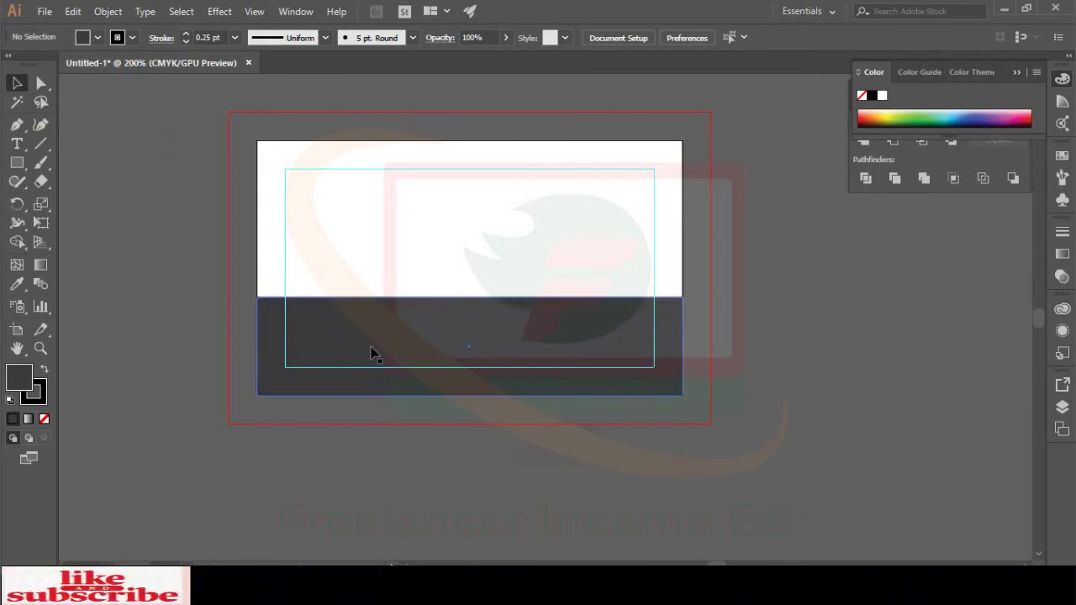
pyautogui.click(387, 459)
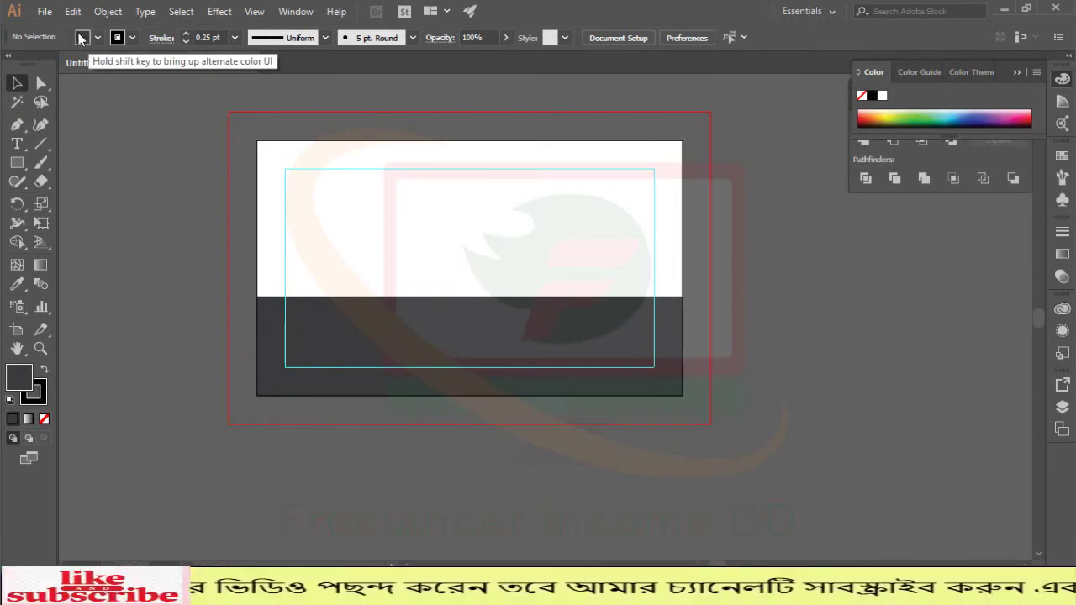
# - Select the dark grey band and set its stroke colour to orange
pyautogui.click(326, 342)
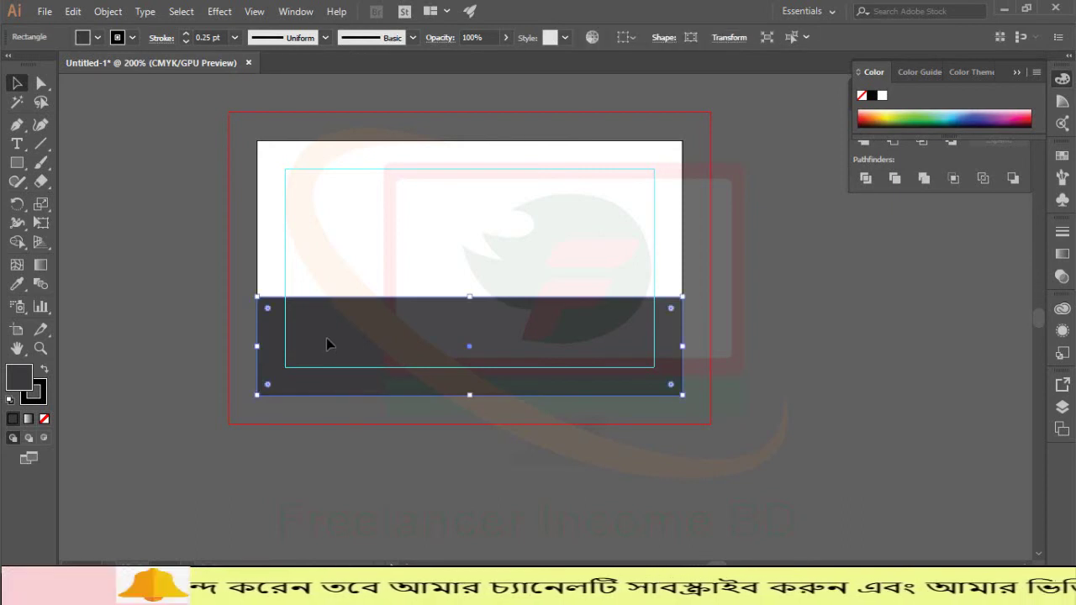
pyautogui.click(99, 38)
pyautogui.click(99, 38)
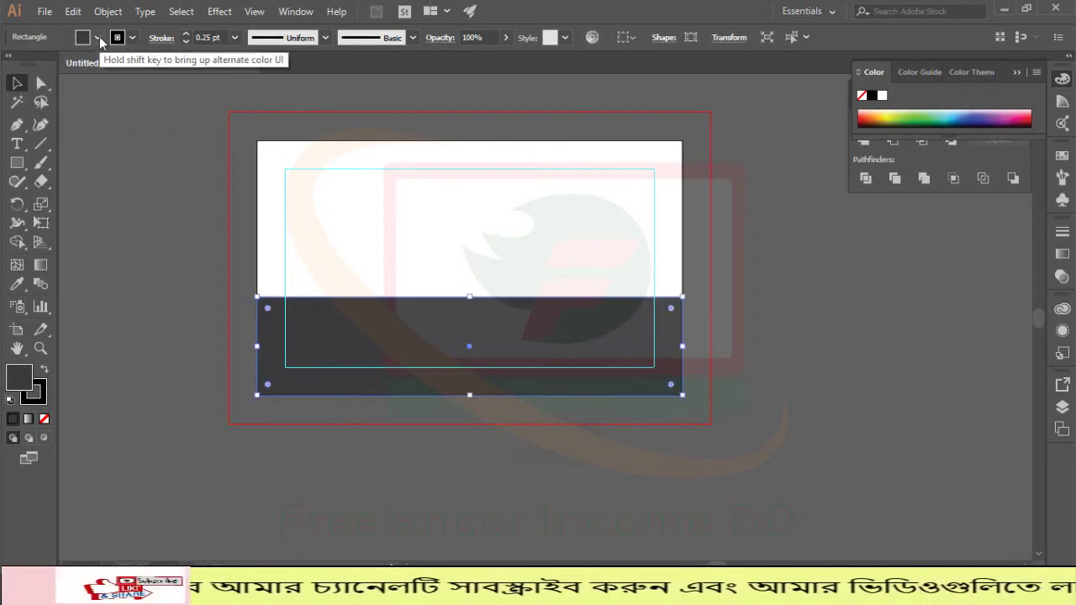
pyautogui.click(132, 38)
pyautogui.click(132, 38)
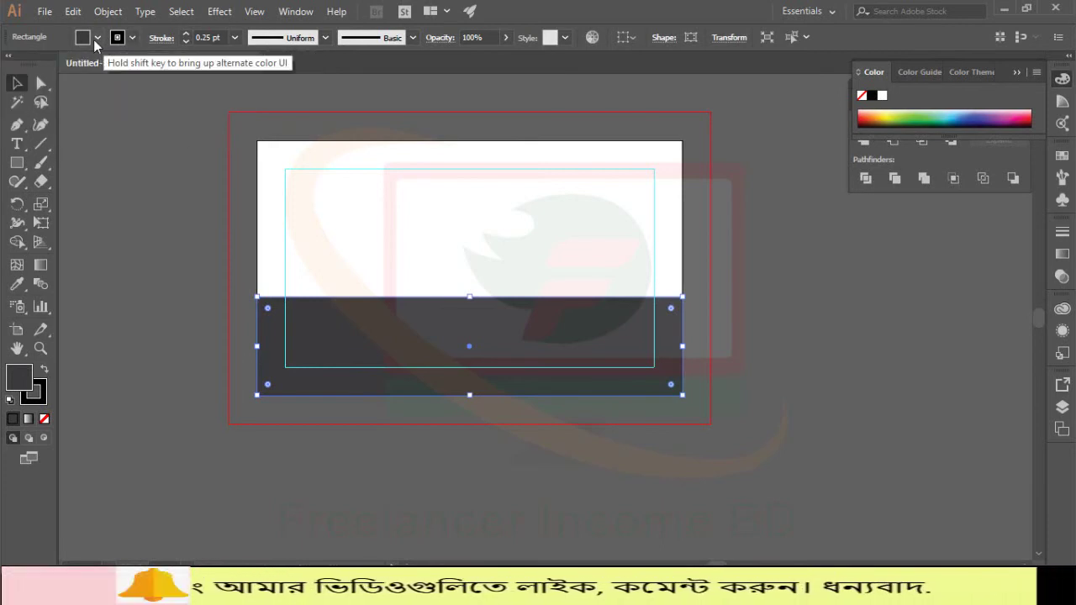
pyautogui.click(131, 38)
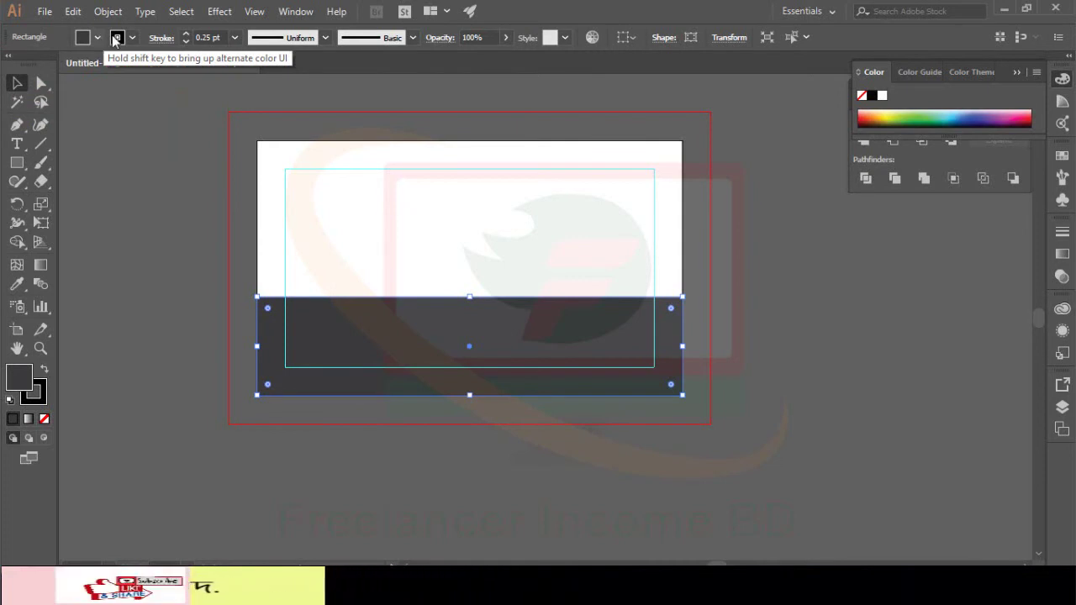
pyautogui.click(99, 38)
pyautogui.click(98, 38)
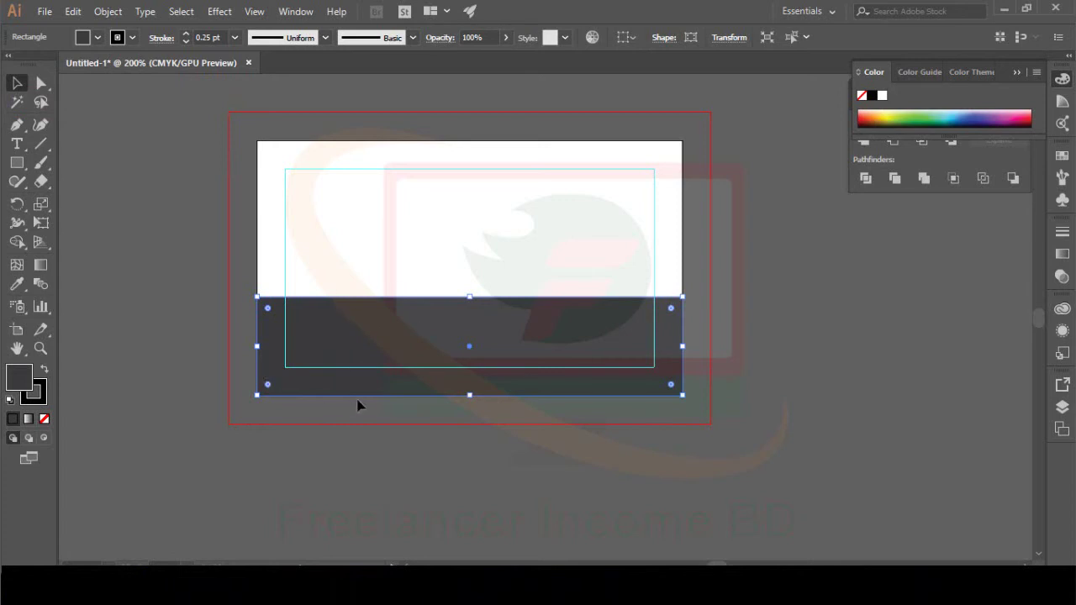
pyautogui.click(128, 39)
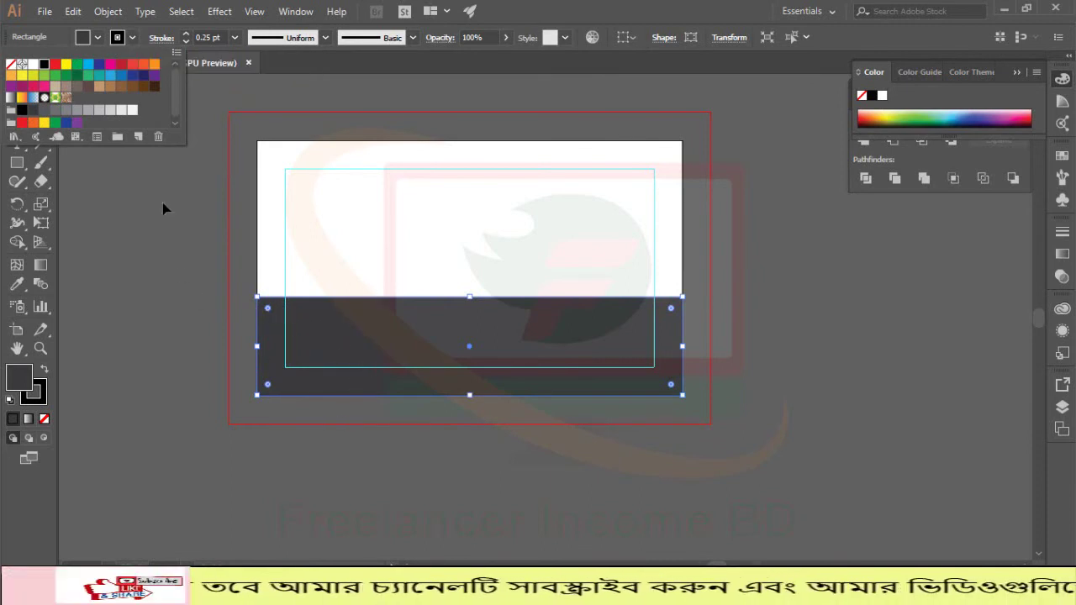
pyautogui.click(154, 64)
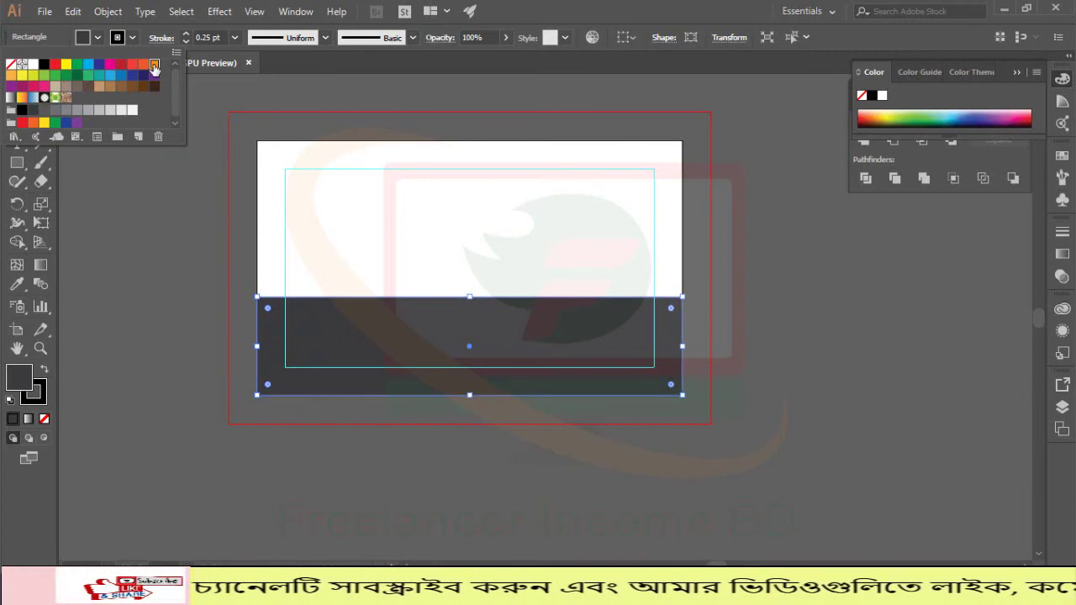
pyautogui.click(127, 259)
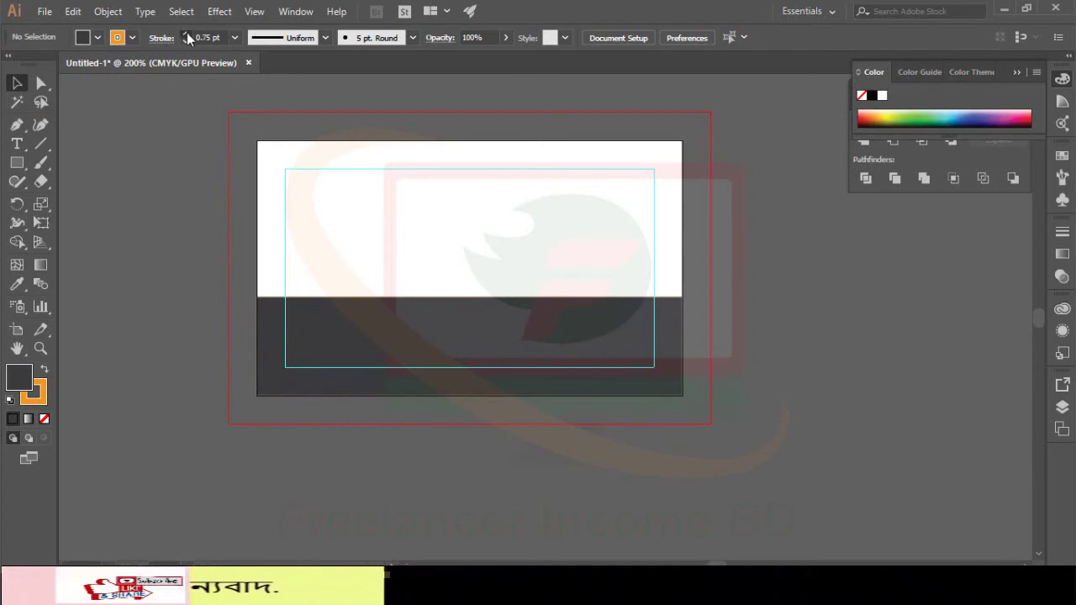
# - Thicken the grey band's orange outline to 10 pt
pyautogui.click(187, 33)
pyautogui.click(311, 341)
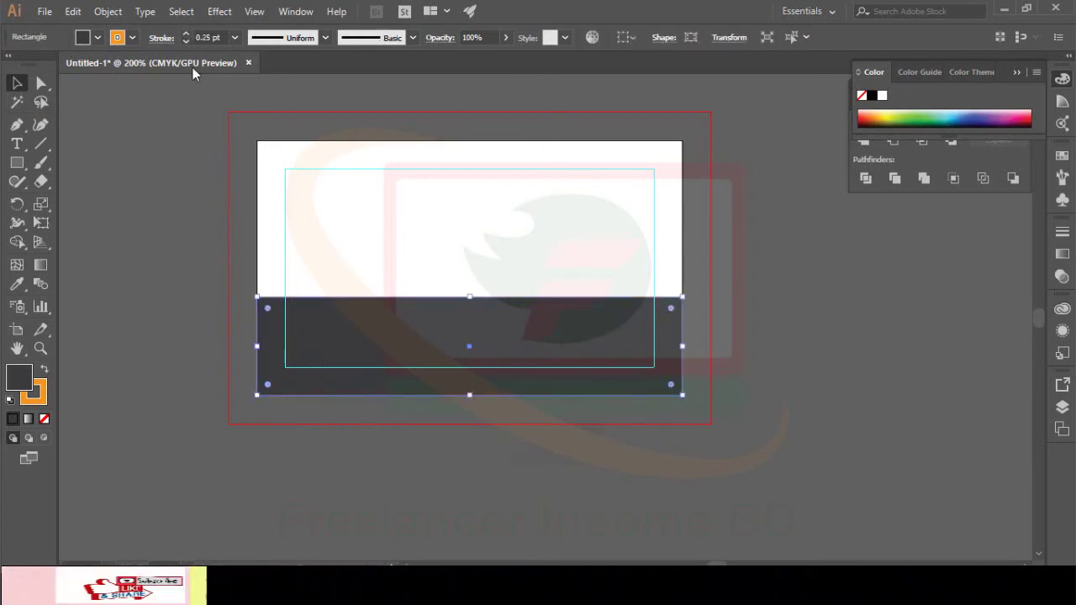
pyautogui.click(186, 37)
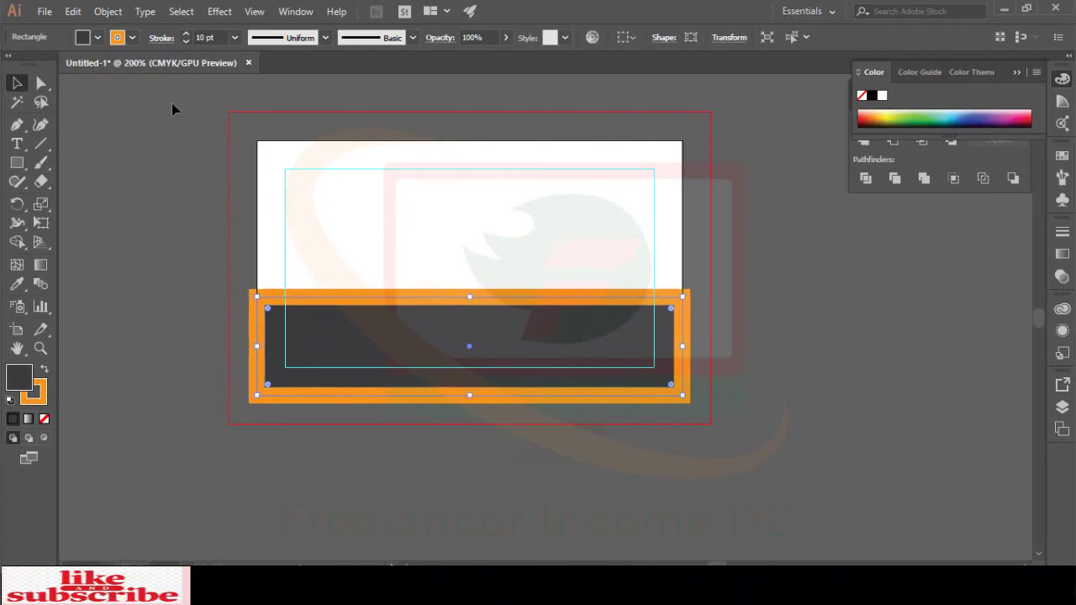
pyautogui.click(152, 204)
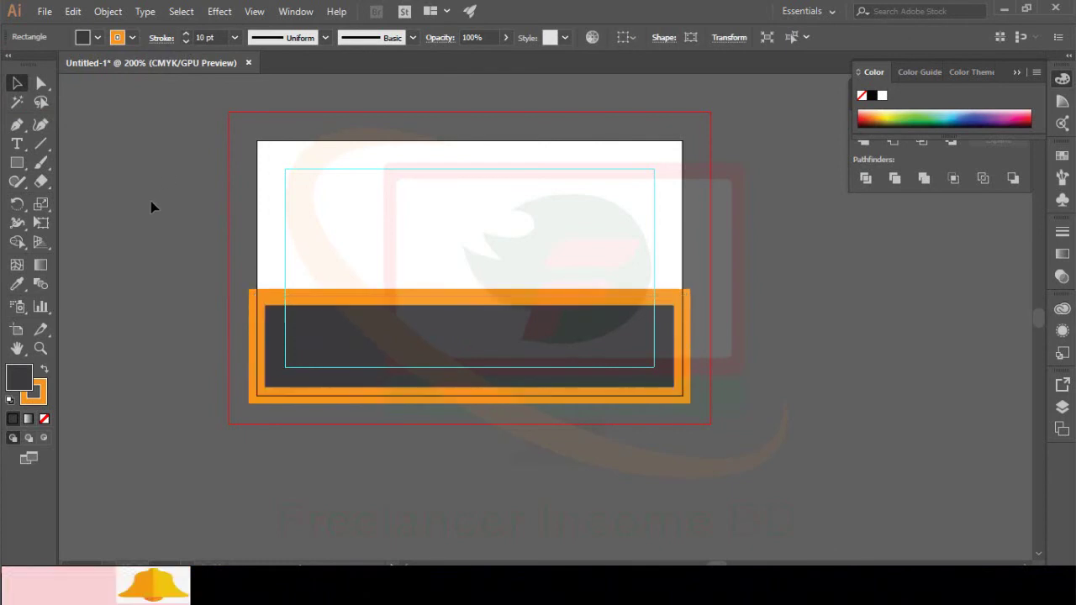
# - Set the band's stroke colour to None, removing the orange outline
pyautogui.click(132, 37)
pyautogui.click(11, 65)
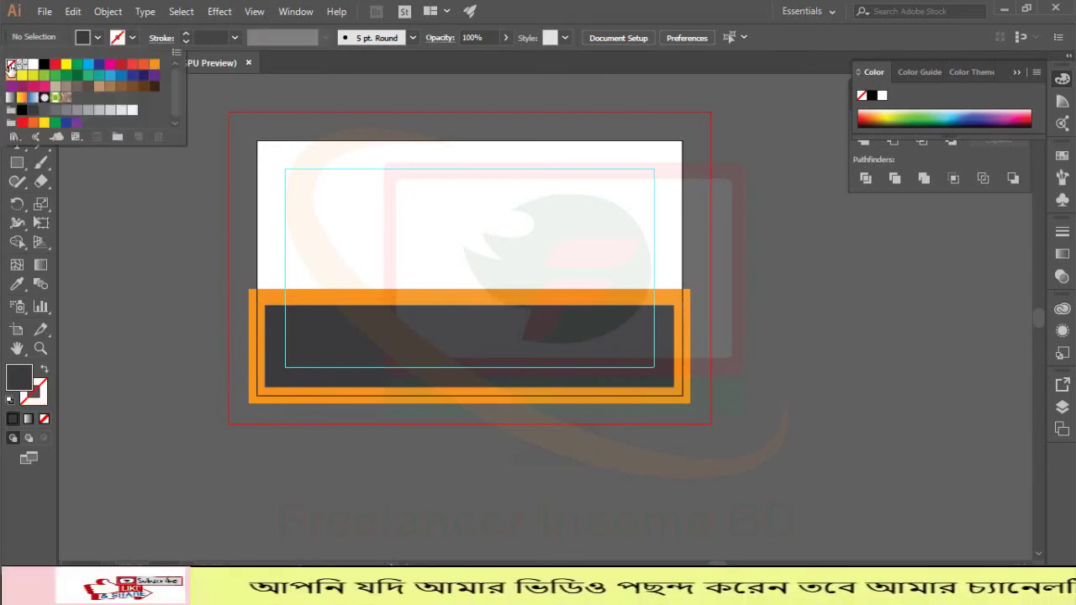
pyautogui.click(116, 223)
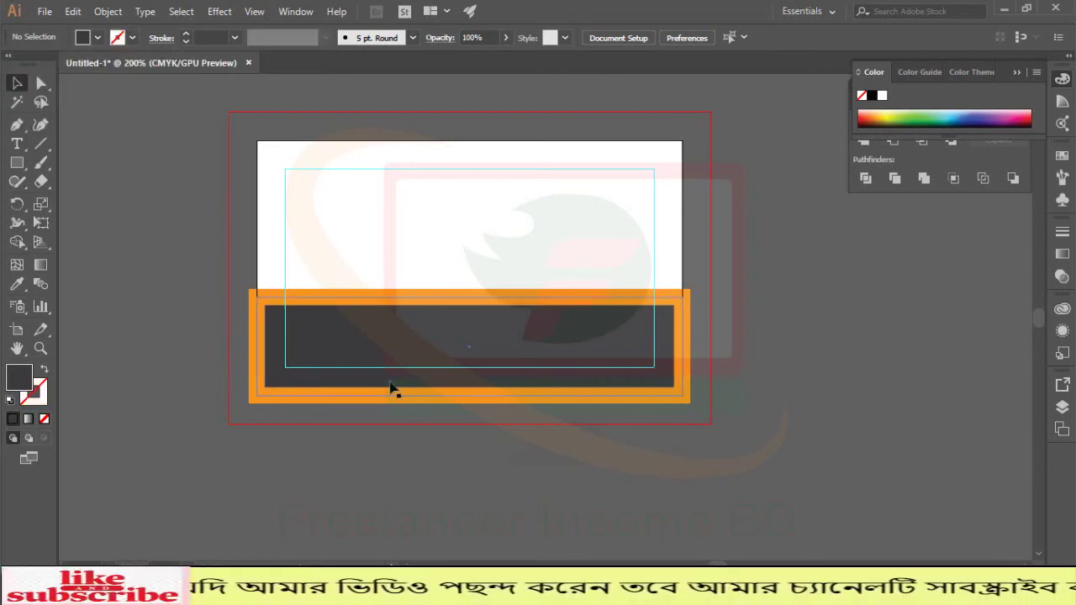
pyautogui.click(397, 337)
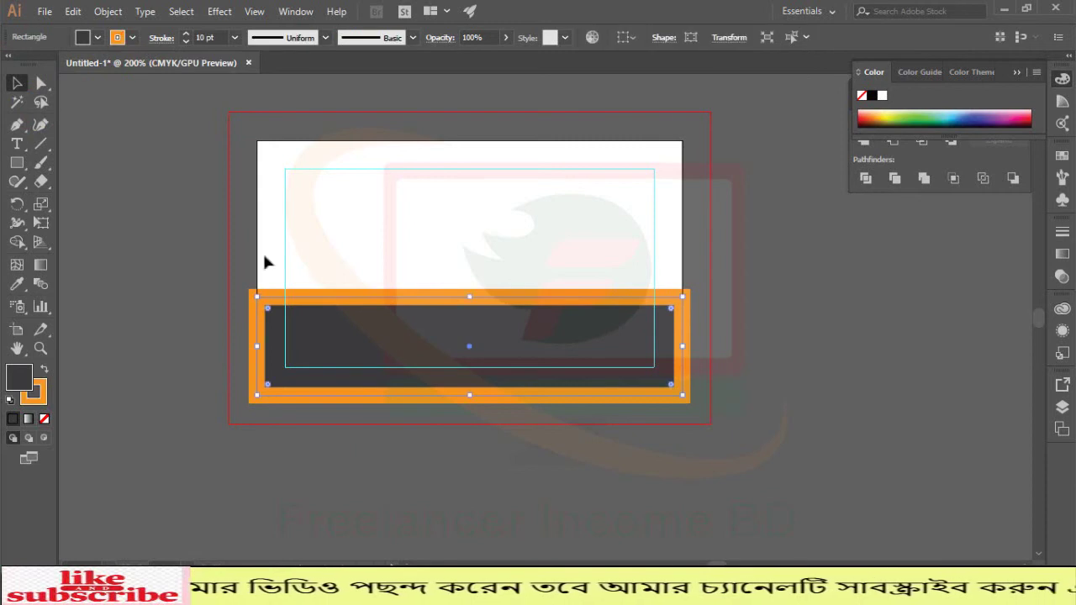
pyautogui.click(132, 37)
pyautogui.click(12, 66)
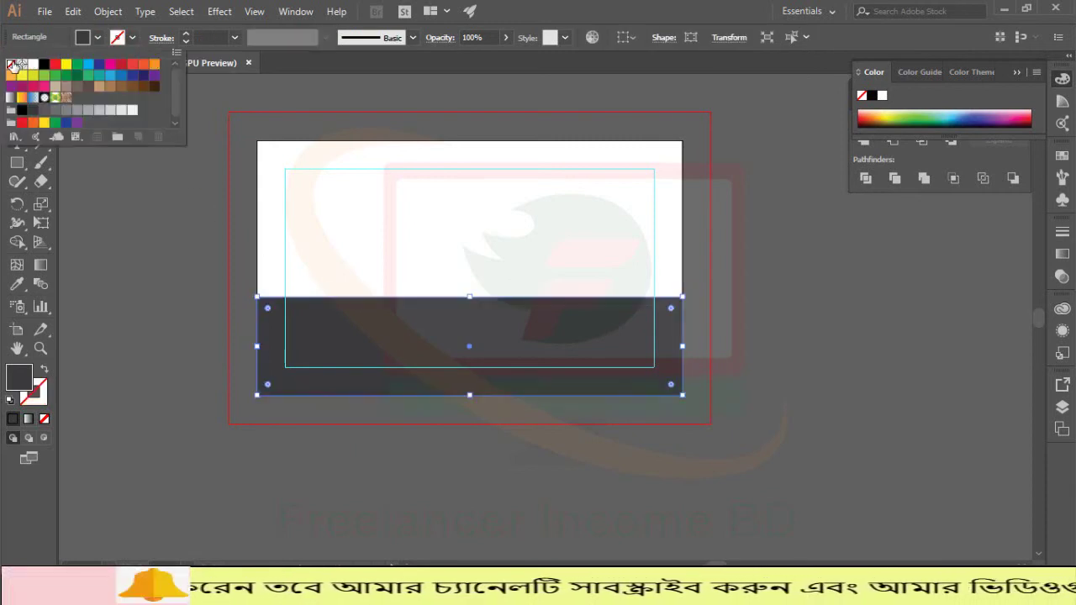
pyautogui.click(89, 238)
pyautogui.click(91, 240)
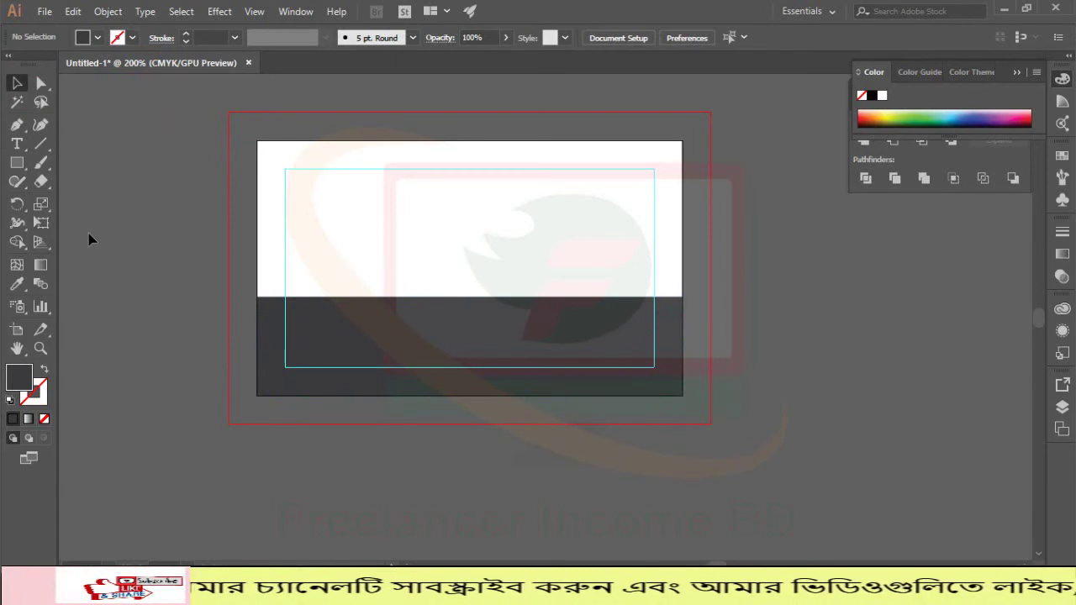
# - Select and deselect the band to confirm it shows only its grey fill
pyautogui.click(331, 343)
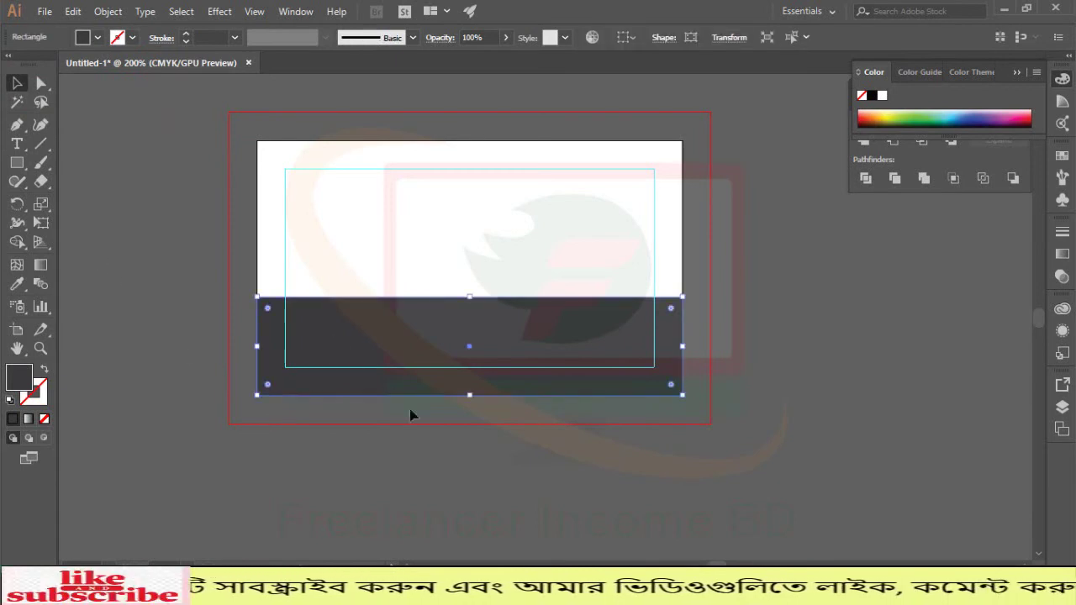
pyautogui.click(409, 509)
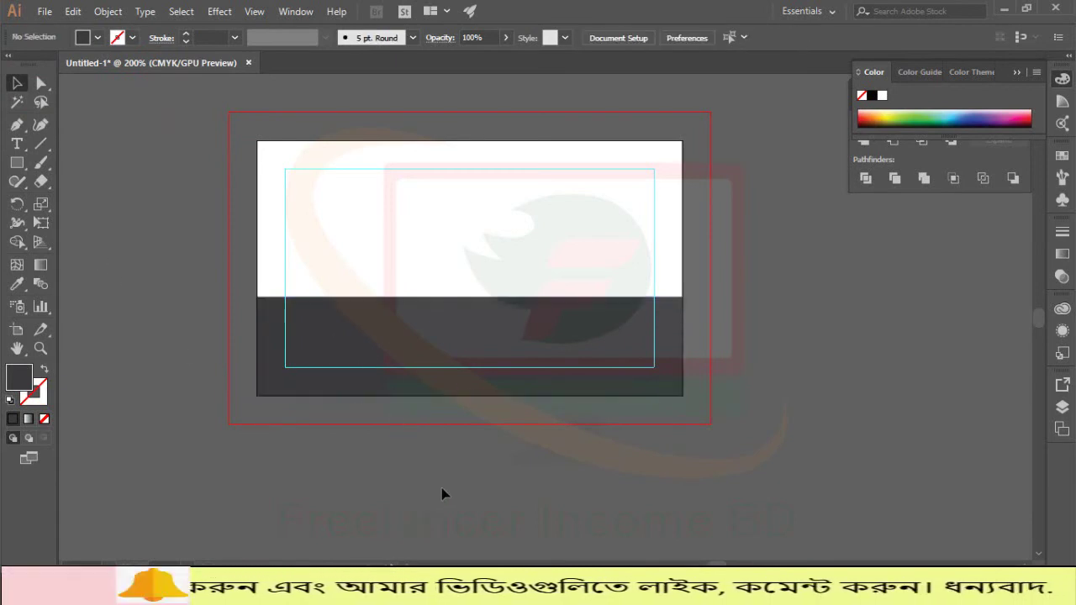
pyautogui.click(248, 363)
pyautogui.click(248, 362)
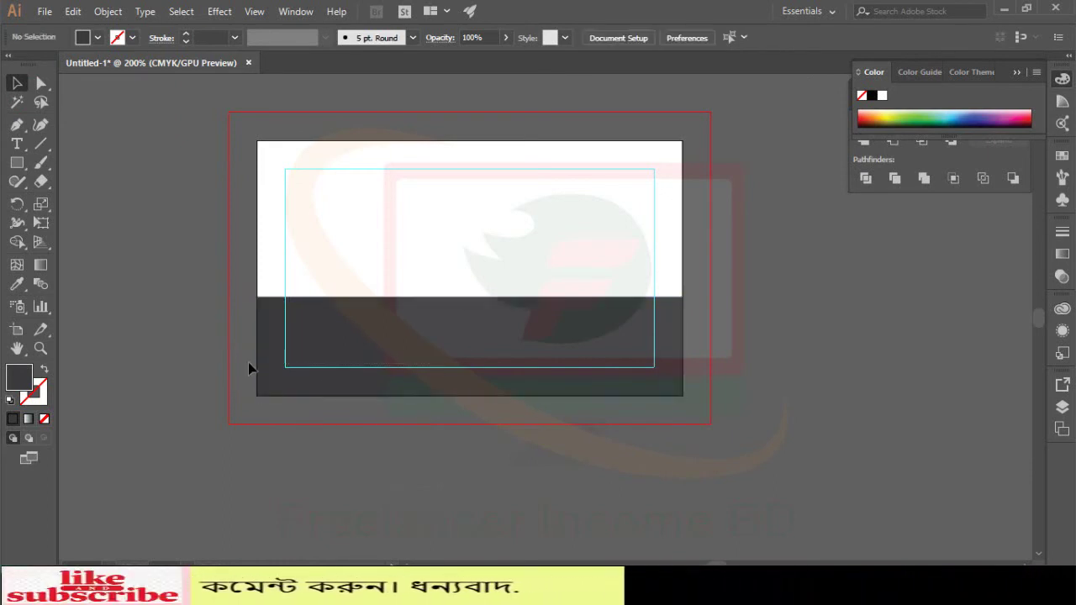
# - Draw a red-filled rectangle whose right edge sits flush with the card's edge
pyautogui.click(17, 163)
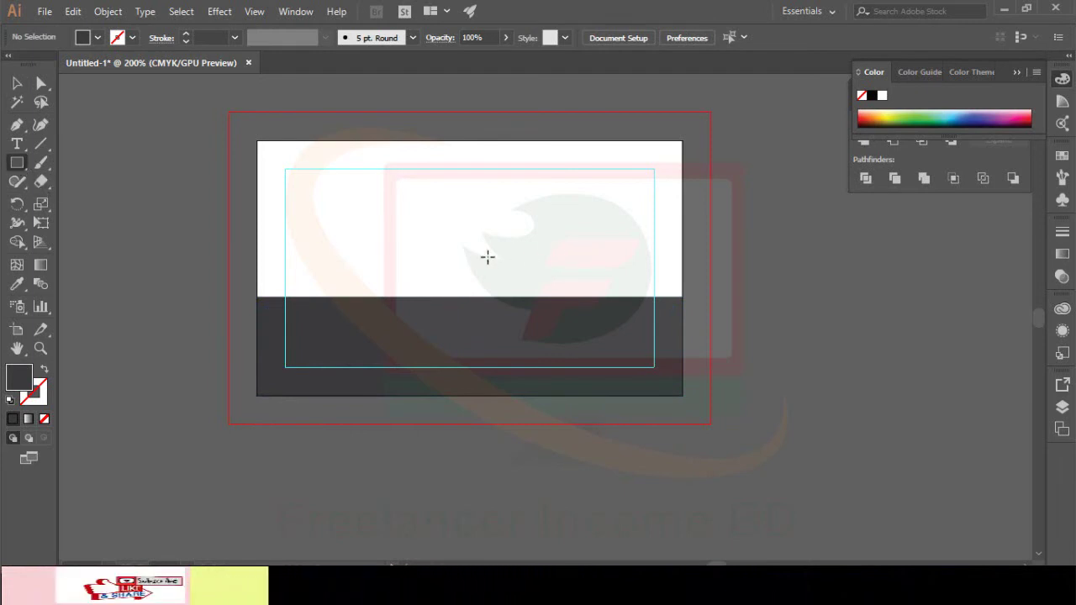
pyautogui.moveTo(506, 243)
pyautogui.mouseDown()
pyautogui.moveTo(746, 319)
pyautogui.moveTo(729, 319)
pyautogui.moveTo(717, 296)
pyautogui.mouseUp()
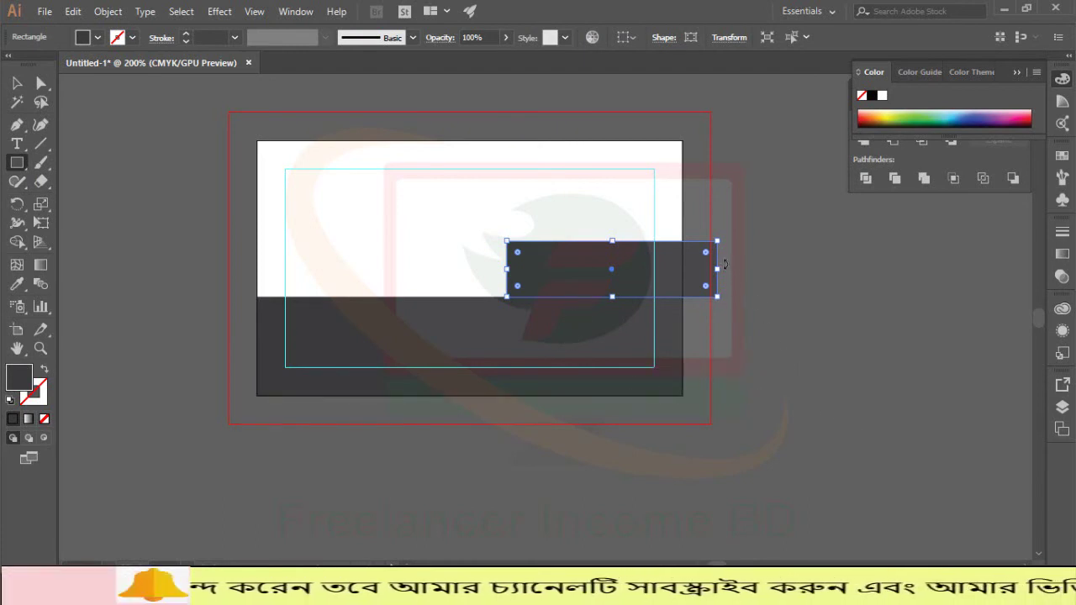
pyautogui.moveTo(721, 268); pyautogui.dragTo(682, 268)
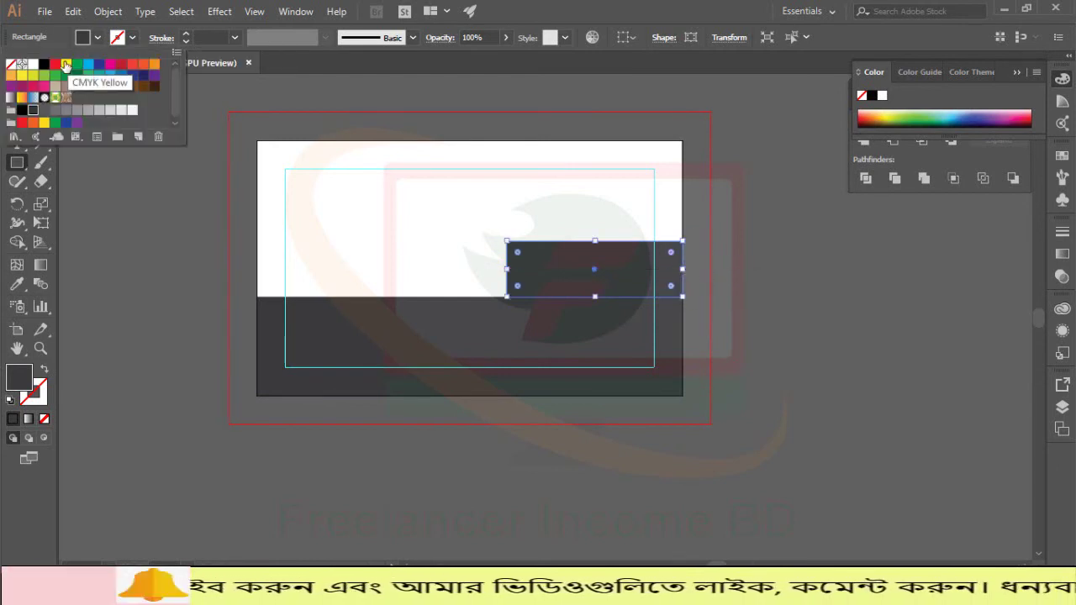
pyautogui.click(56, 65)
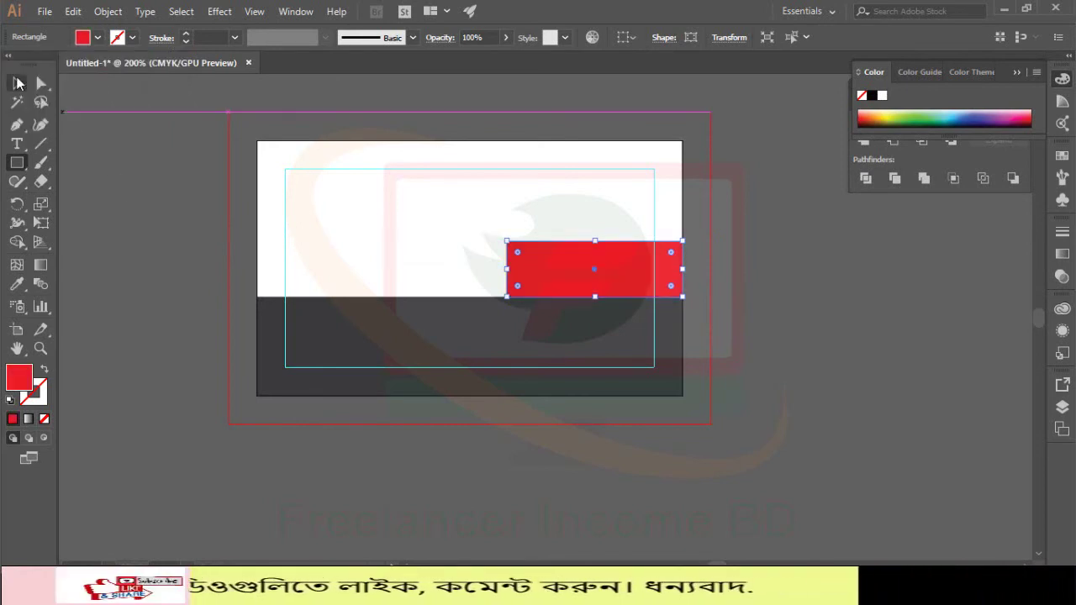
# - Nudge the red rectangle down two steps so it overlaps the grey band's top
pyautogui.press('v')
pyautogui.click(132, 177)
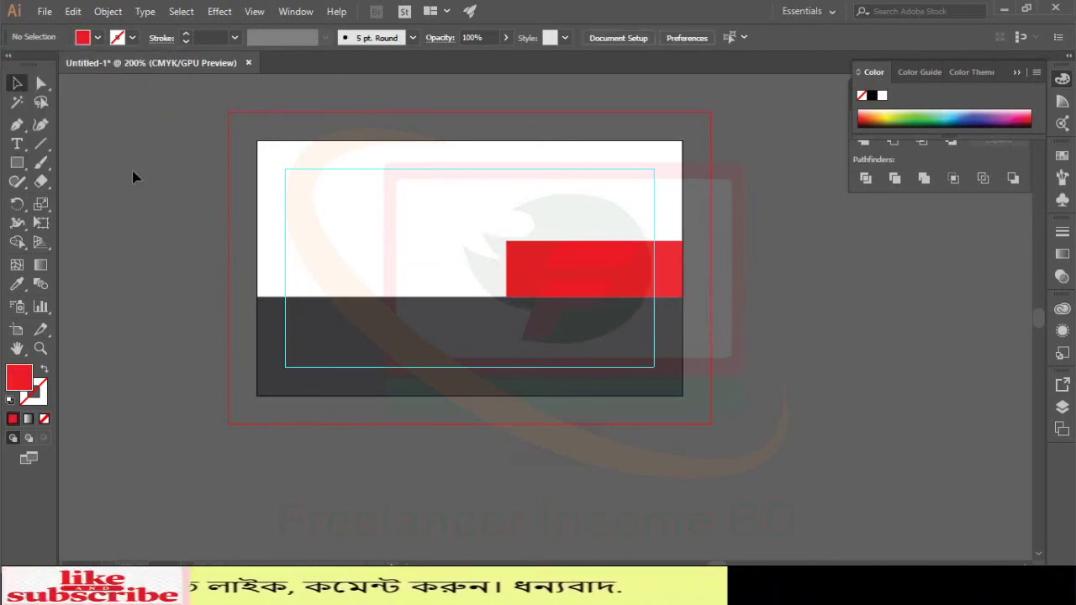
pyautogui.click(576, 284)
pyautogui.press('Down')
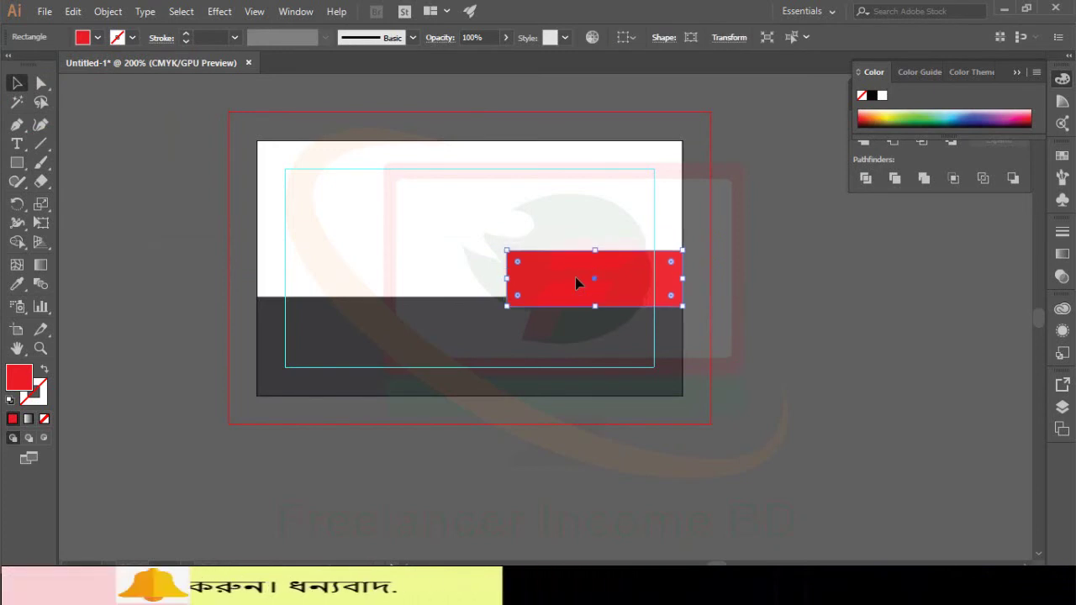
pyautogui.press('Down')
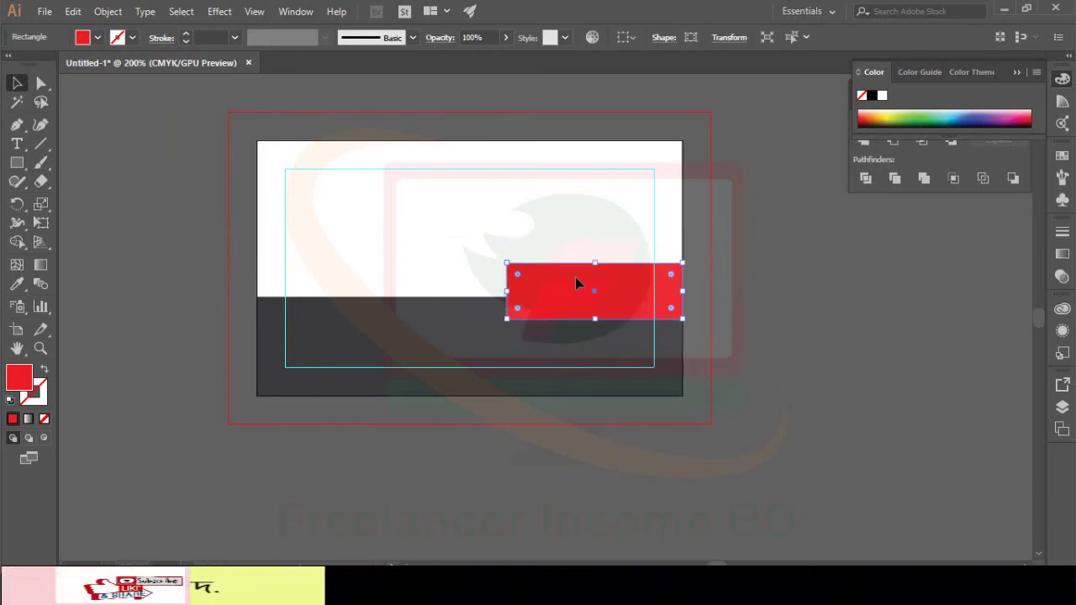
# - Draw a first Pen triangle at the red rectangle's left end, then delete it
pyautogui.click(107, 213)
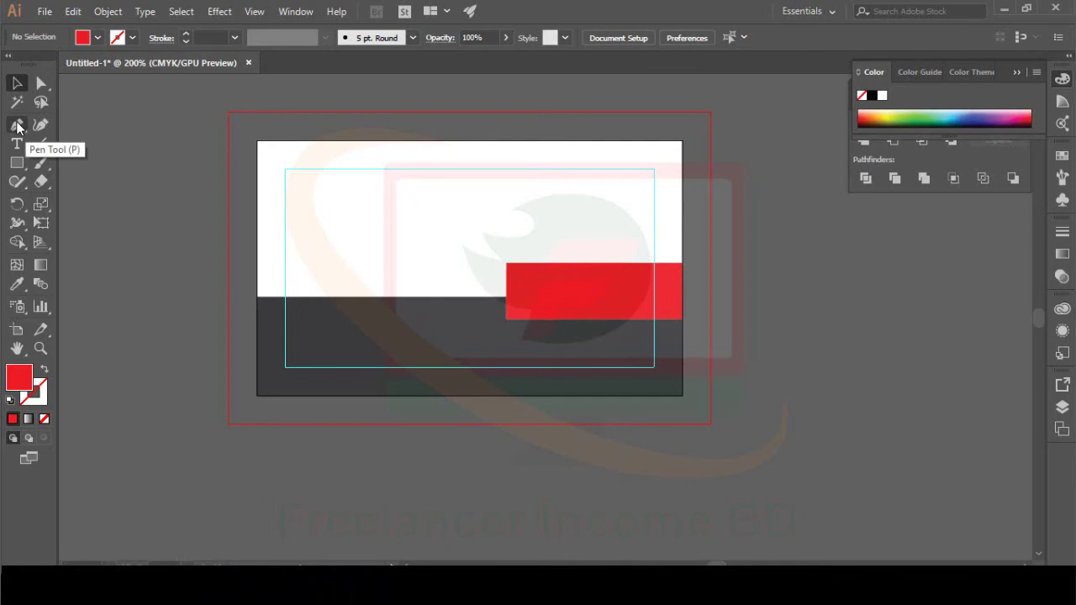
pyautogui.click(18, 126)
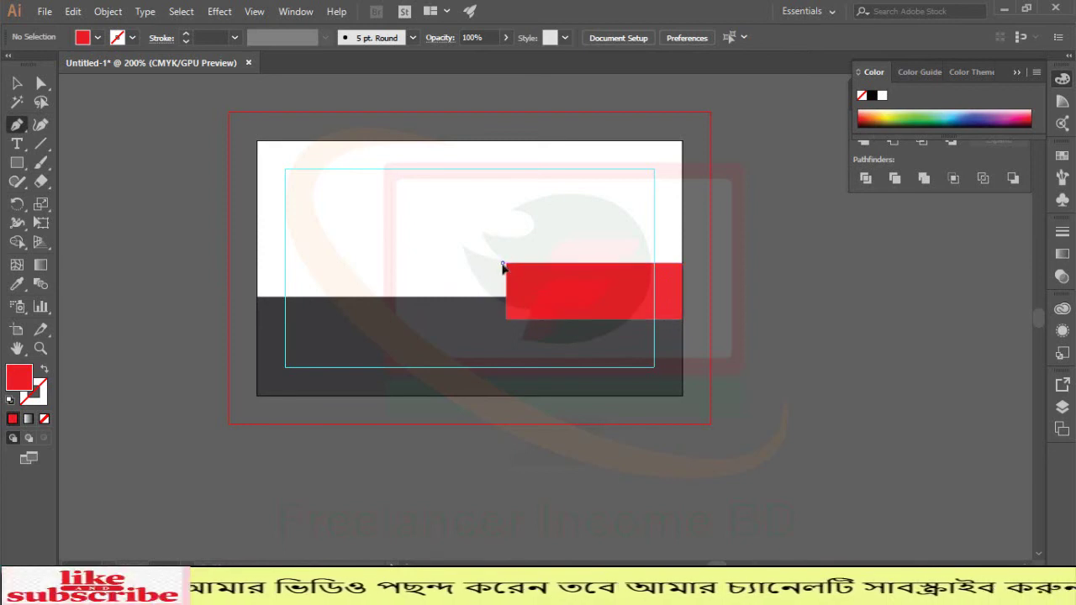
pyautogui.click(501, 264)
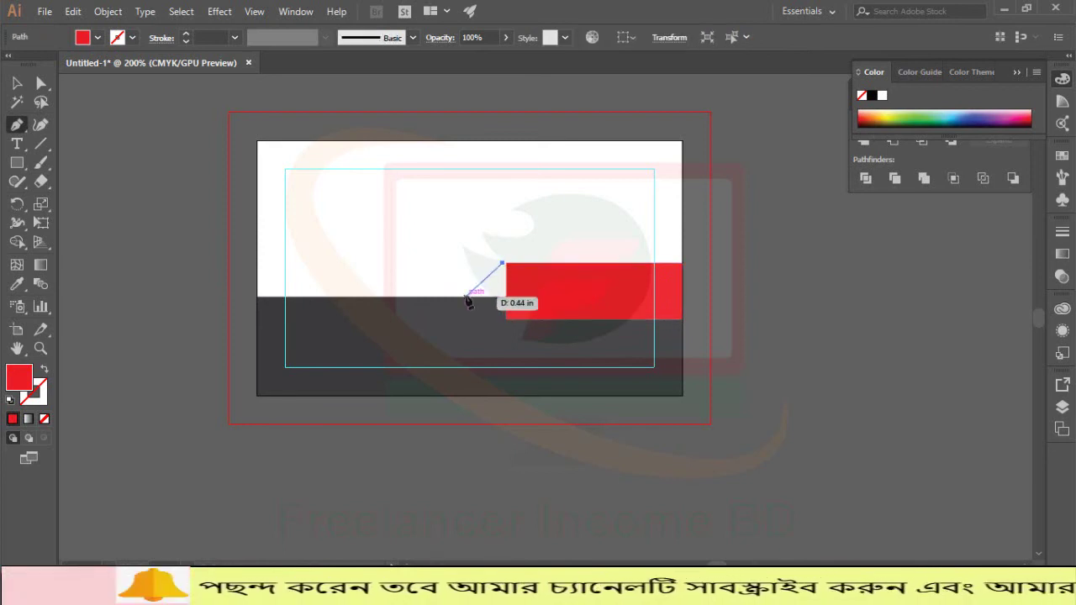
pyautogui.click(465, 295)
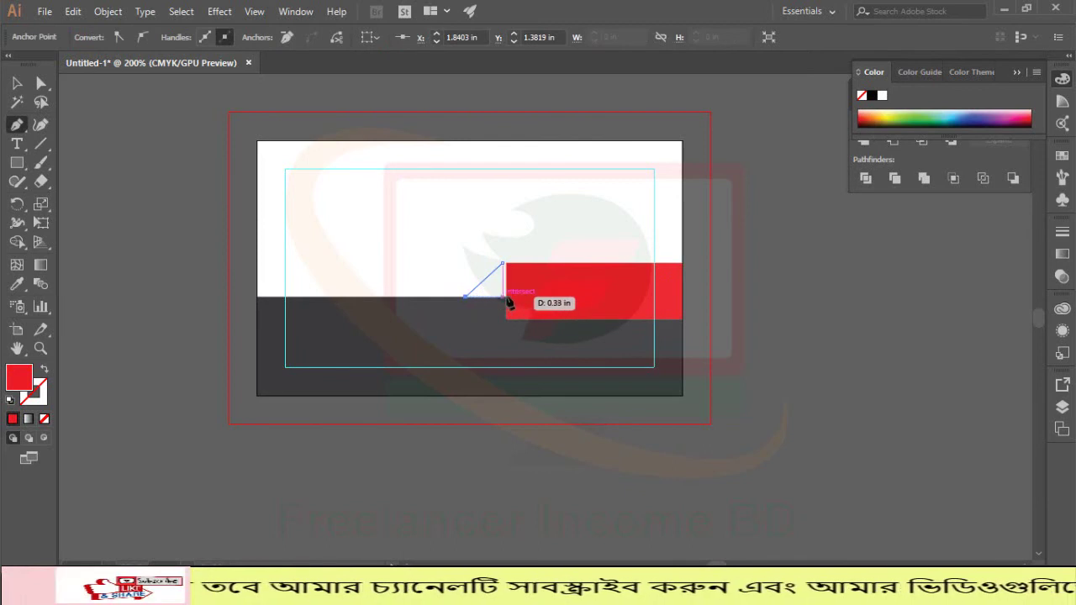
pyautogui.click(505, 296)
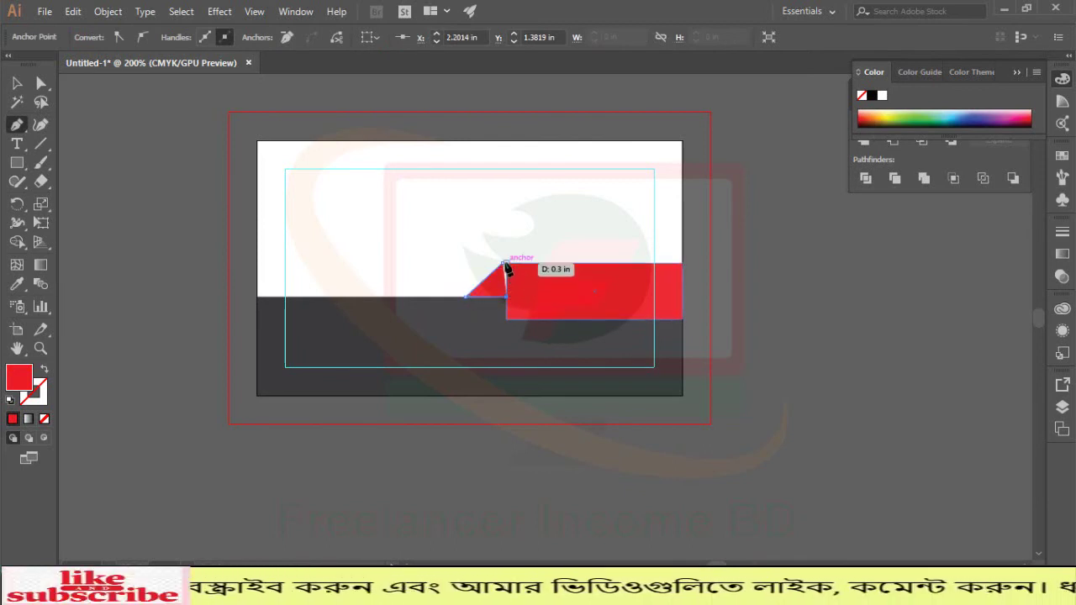
pyautogui.press('Delete')
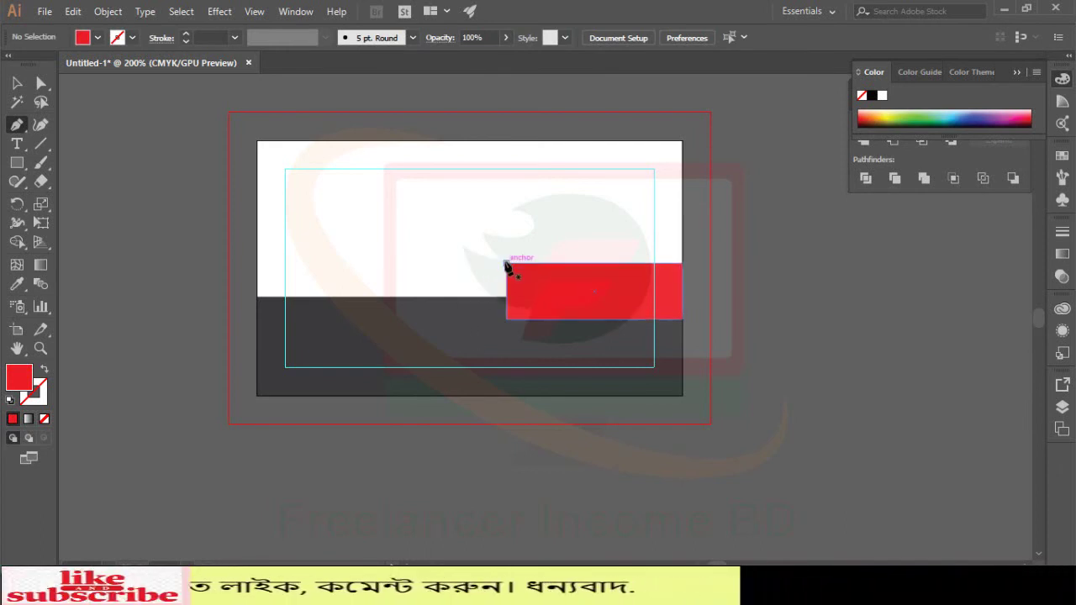
# - Redraw the triangle from the rectangle's top-left corner to the band's top edge
pyautogui.click(505, 264)
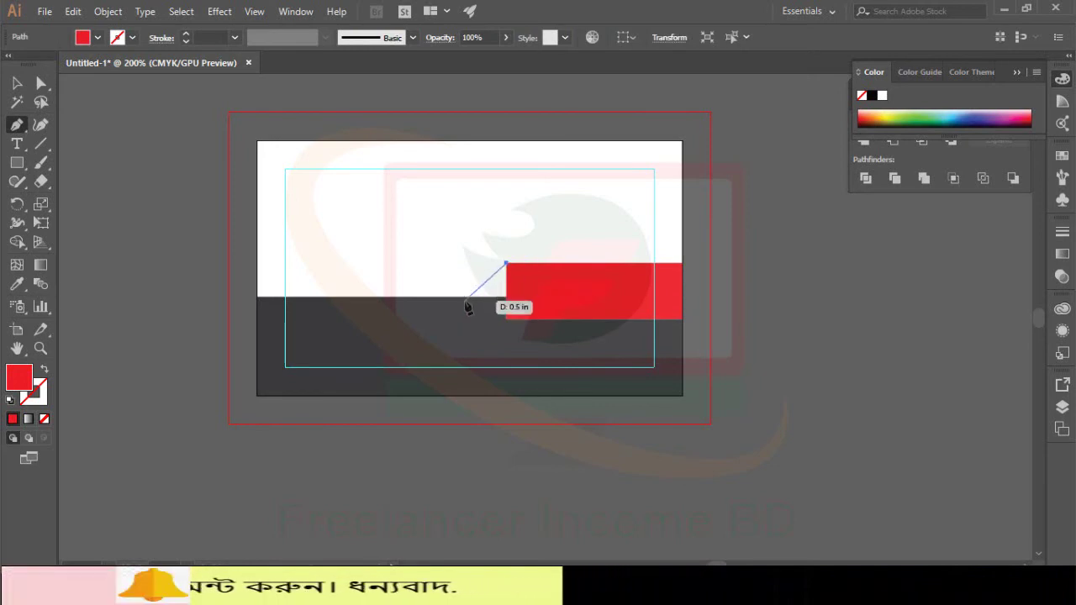
pyautogui.click(474, 297)
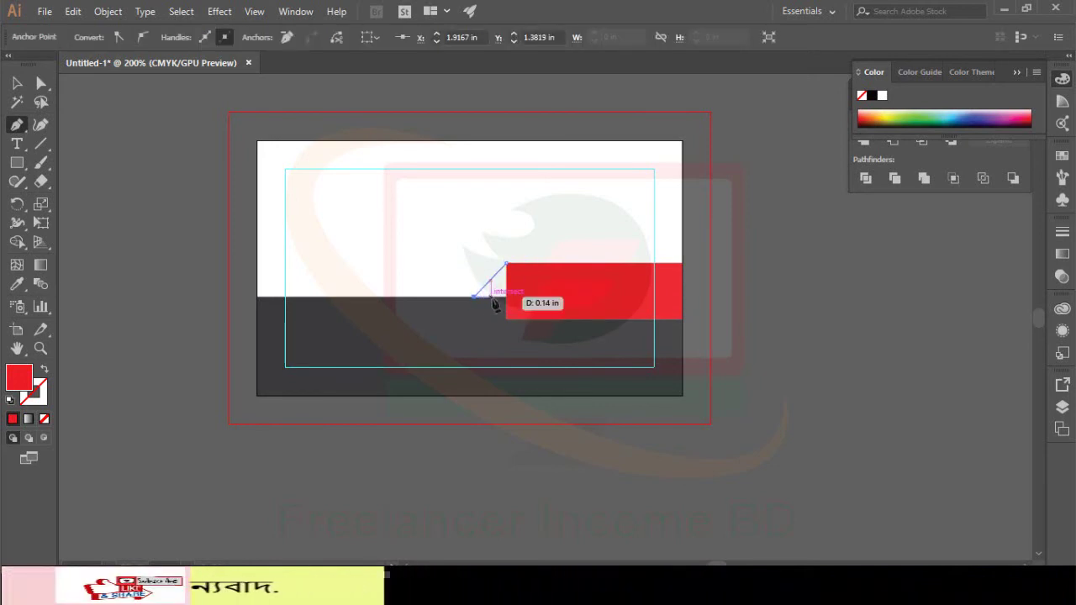
pyautogui.click(506, 297)
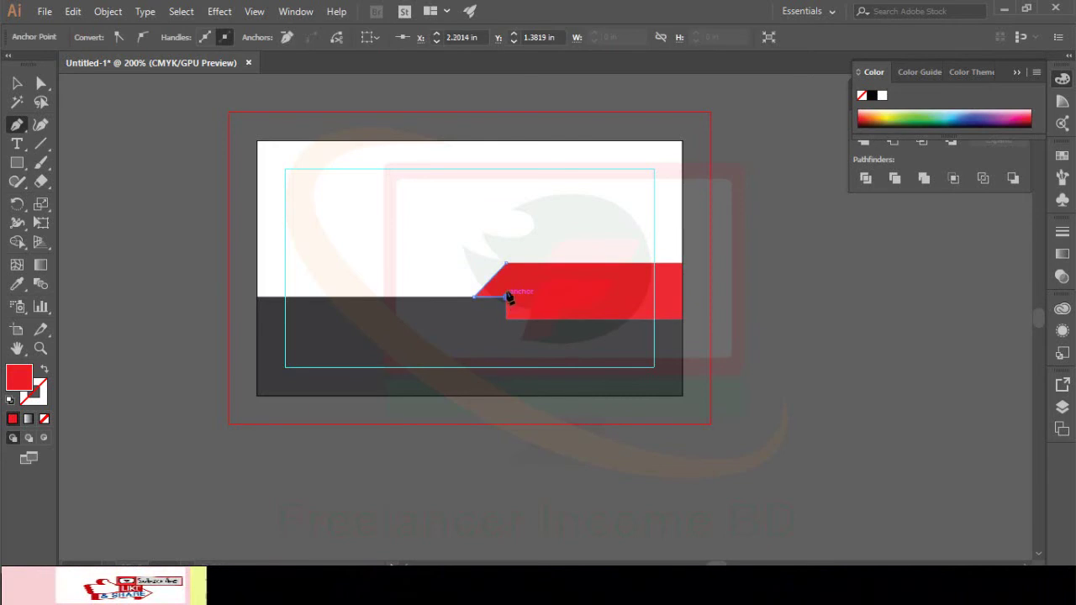
pyautogui.click(506, 268)
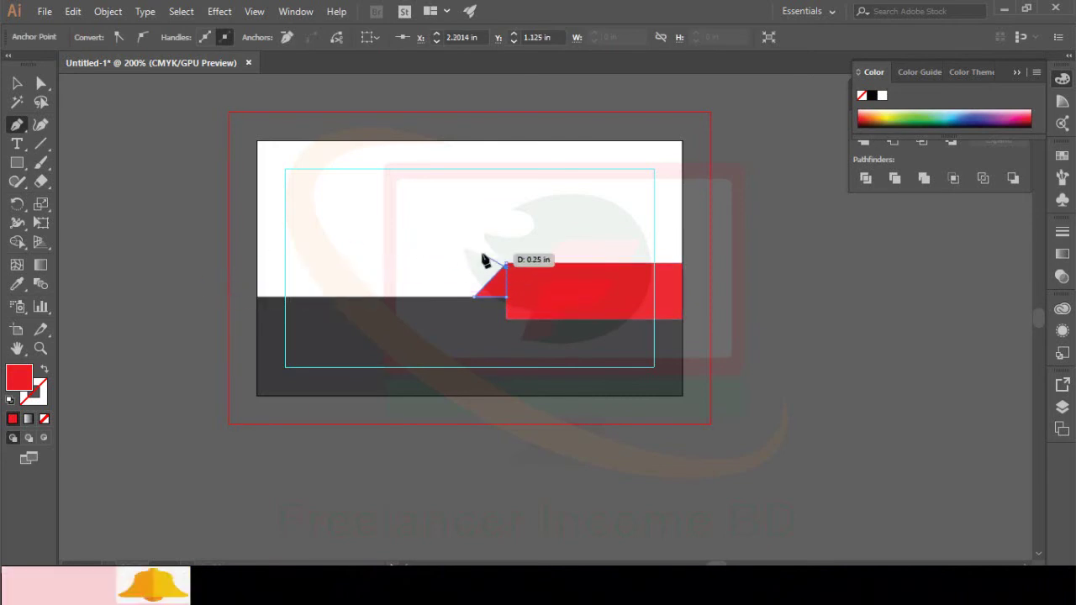
pyautogui.press('Escape')
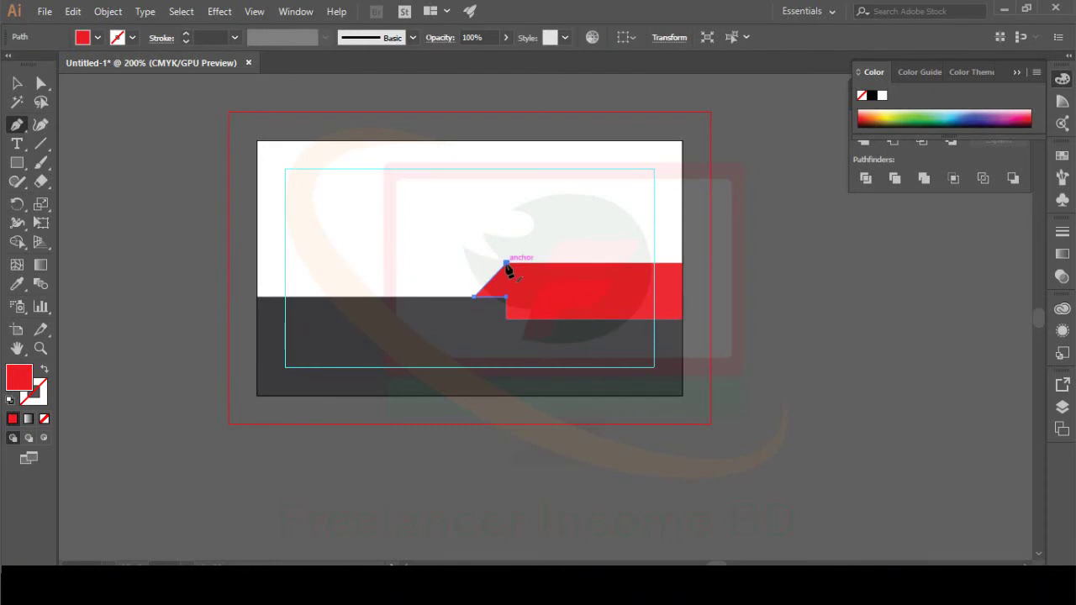
pyautogui.click(506, 264)
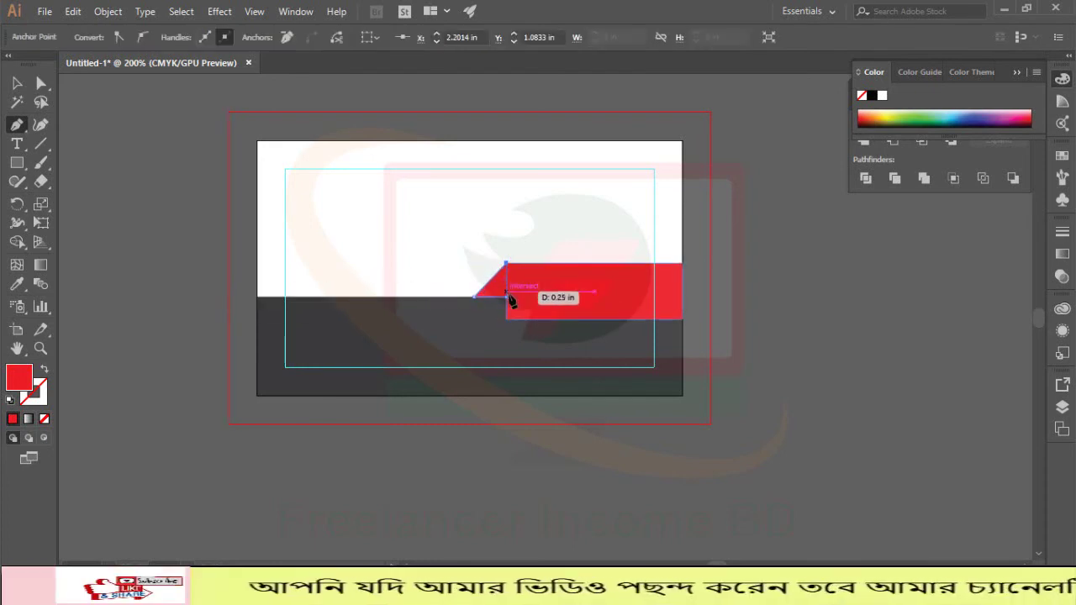
pyautogui.click(506, 296)
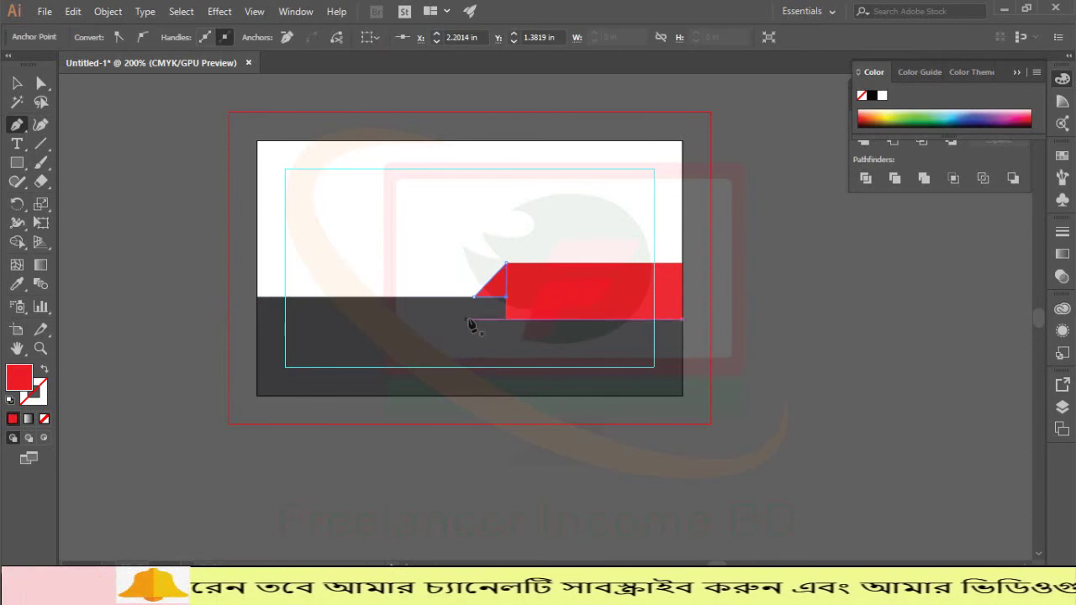
pyautogui.click(16, 83)
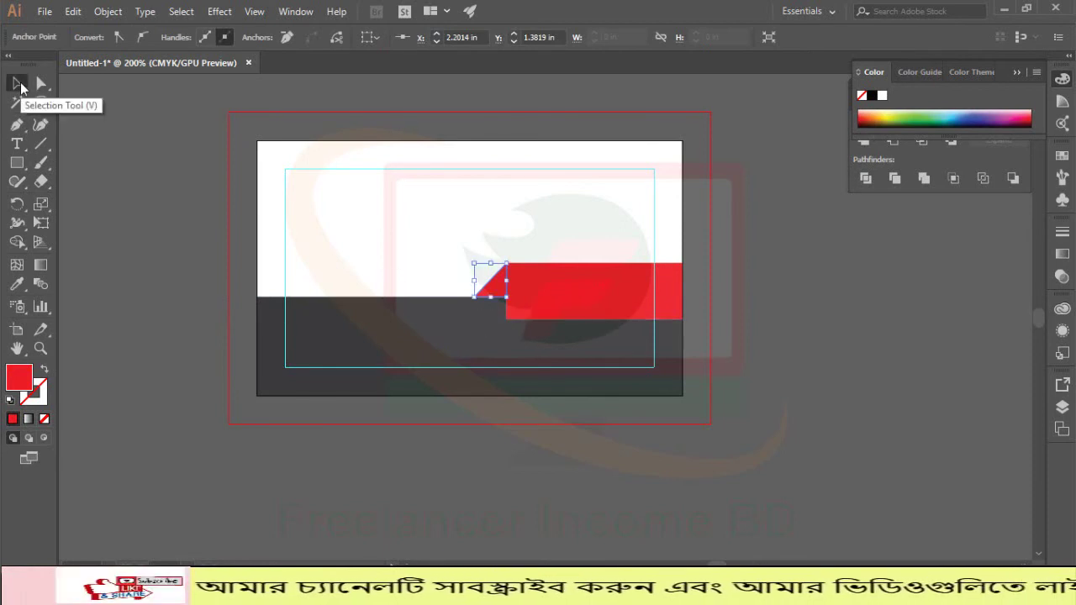
# - Change the selected red fill to a slightly darker red in the Color Picker
pyautogui.doubleClick(14, 383)
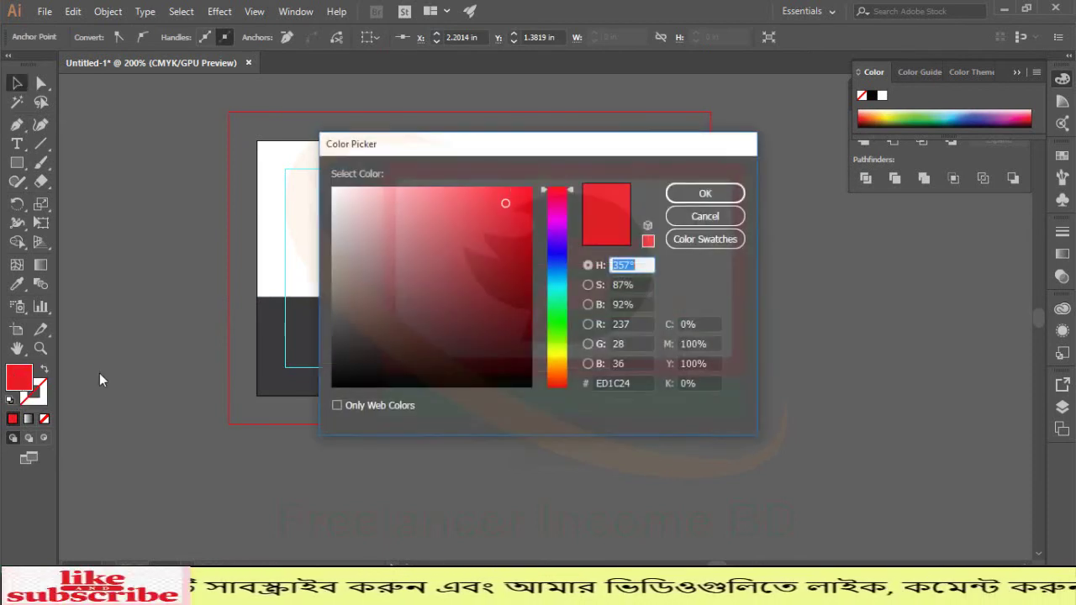
pyautogui.click(513, 251)
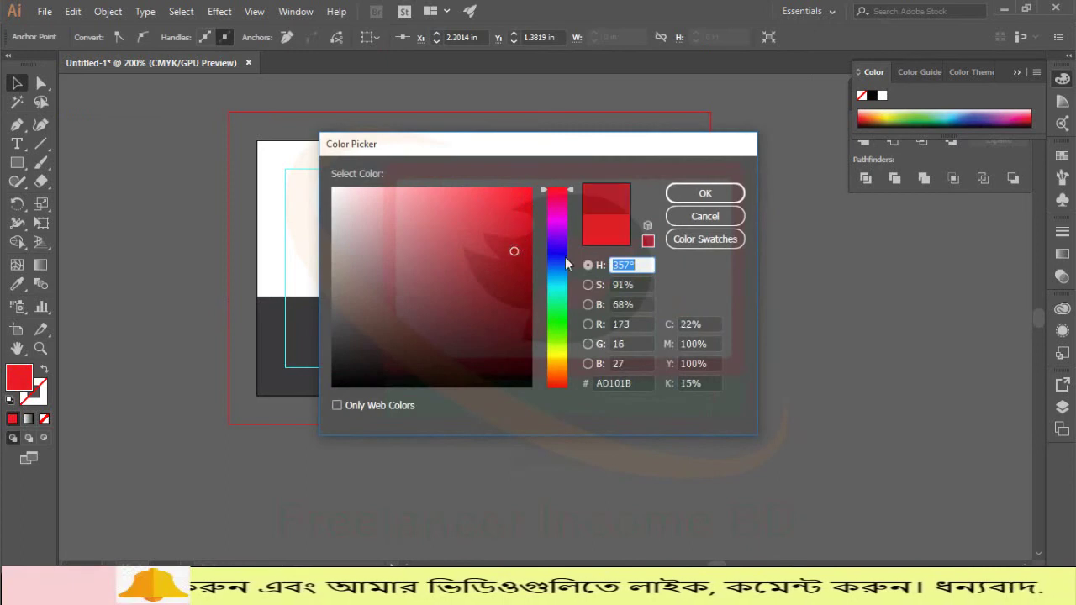
pyautogui.click(702, 193)
pyautogui.click(160, 183)
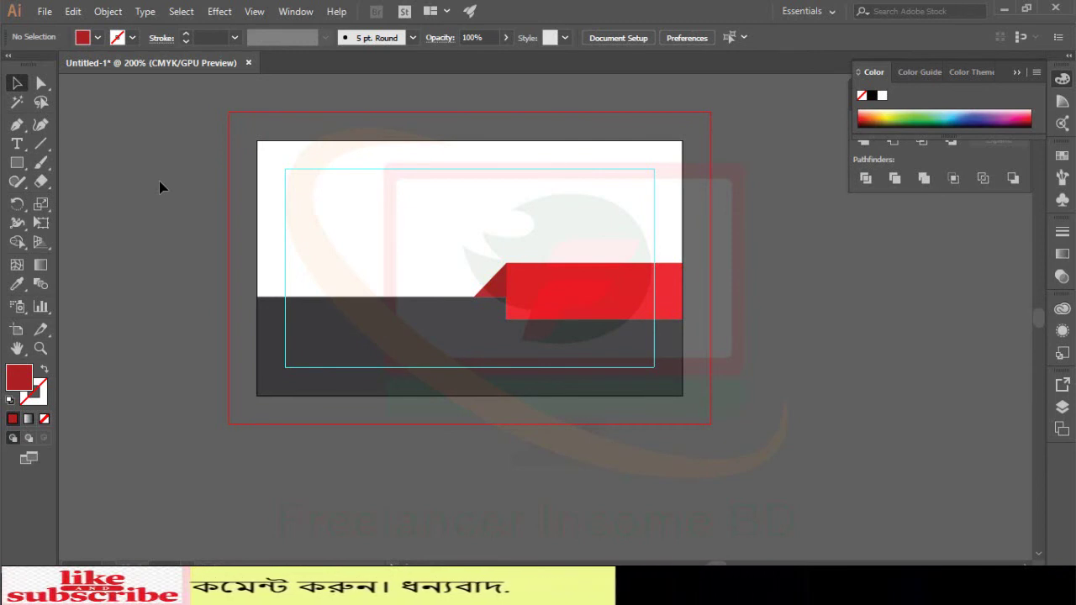
# - Fill the small triangle tab with deep dark red 770813
pyautogui.click(502, 296)
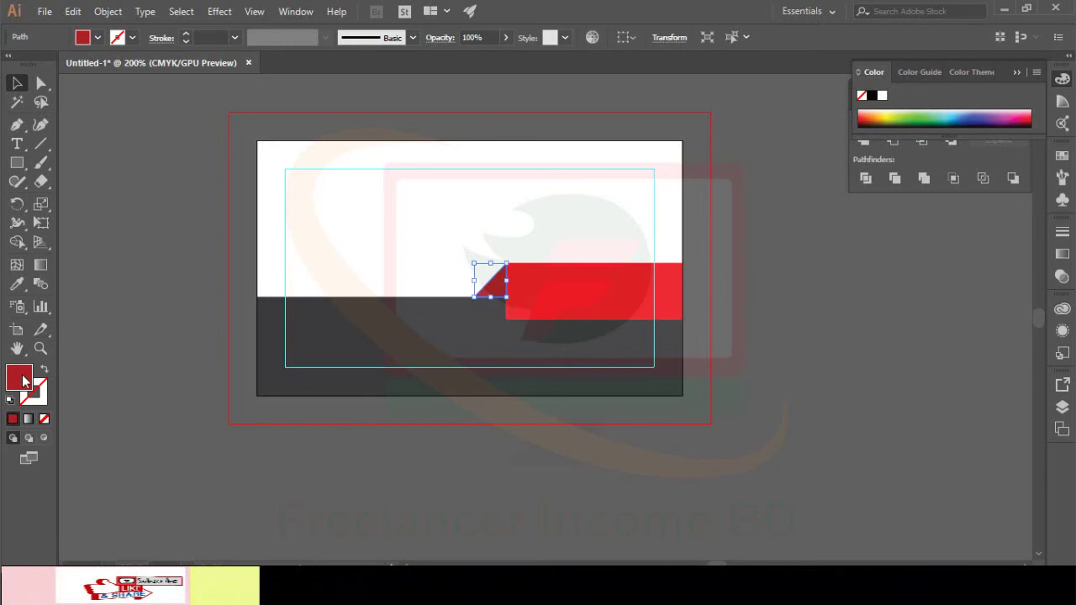
pyautogui.doubleClick(21, 378)
pyautogui.click(518, 293)
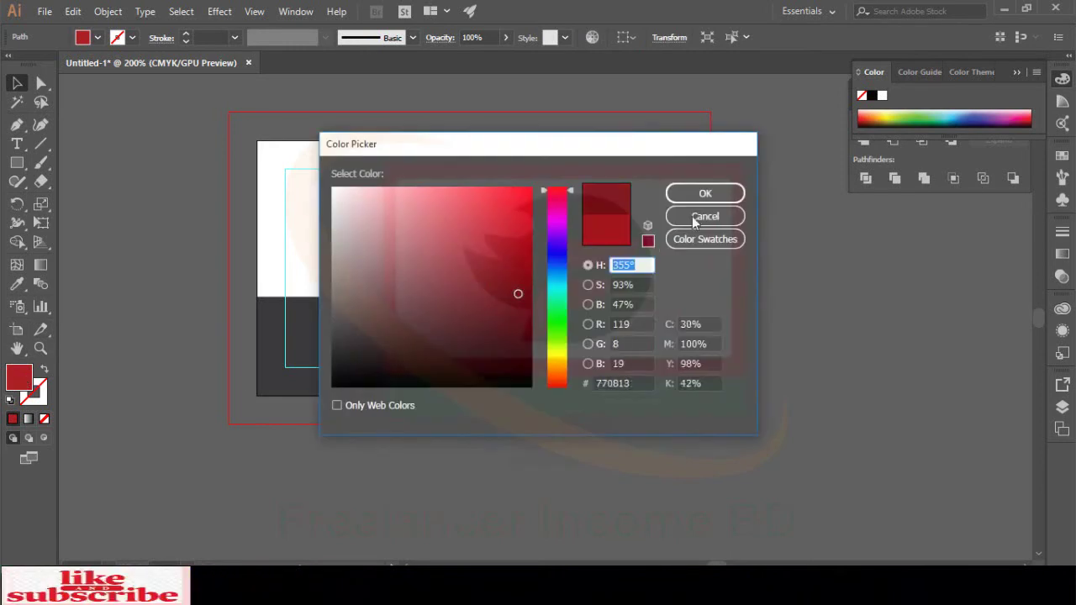
pyautogui.click(706, 195)
pyautogui.click(162, 263)
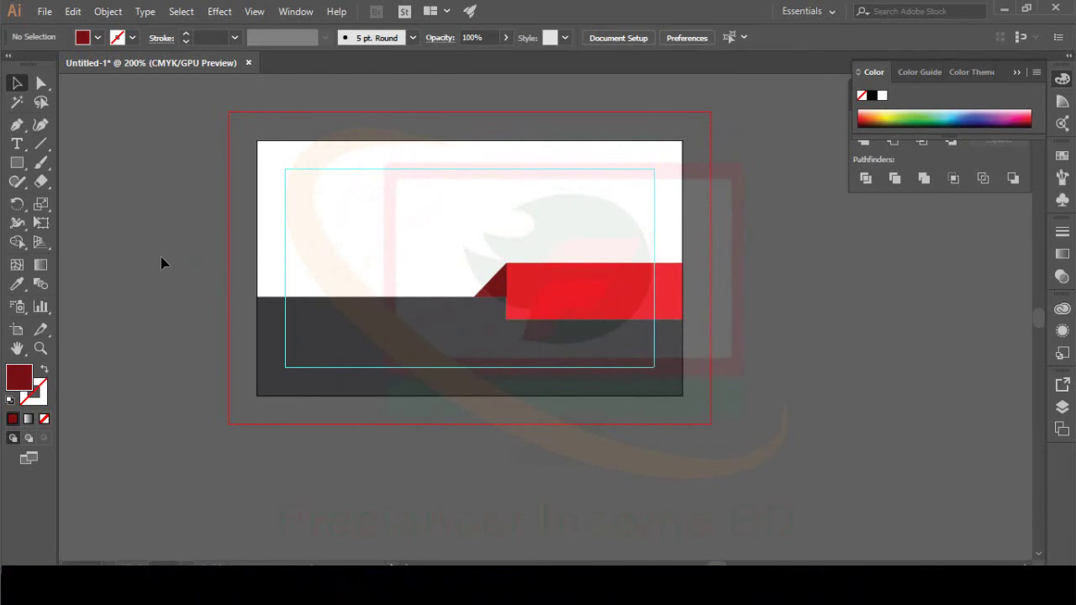
pyautogui.hotkey('ctrl', '-')
pyautogui.hotkey('ctrl', '-')
pyautogui.hotkey('ctrl', '-')
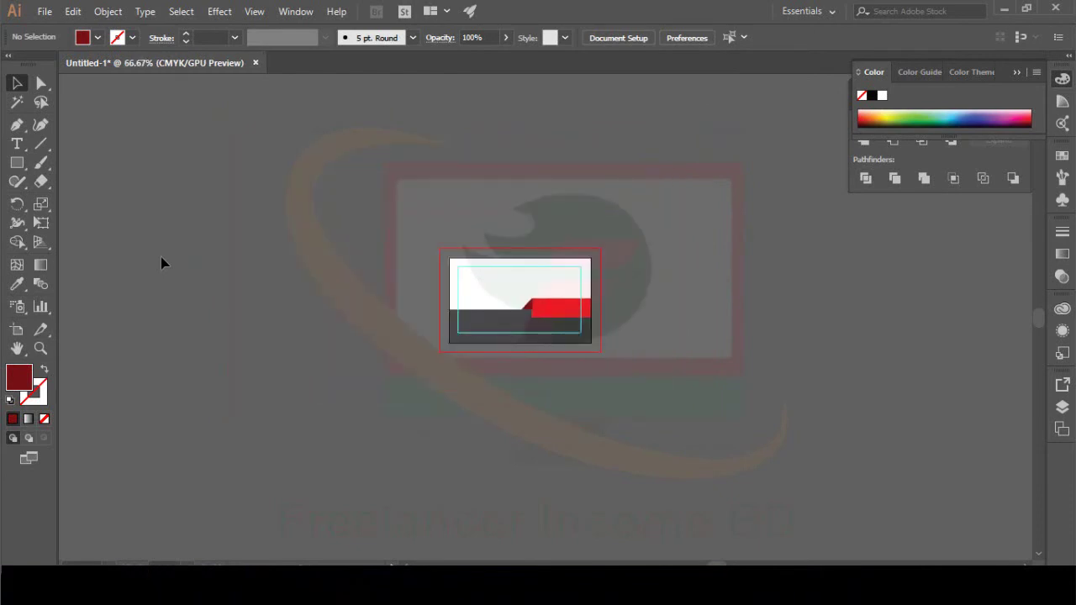
# - Zoom the view to 200% and select the Rounded Rectangle Tool
pyautogui.hotkey('ctrl', '+')
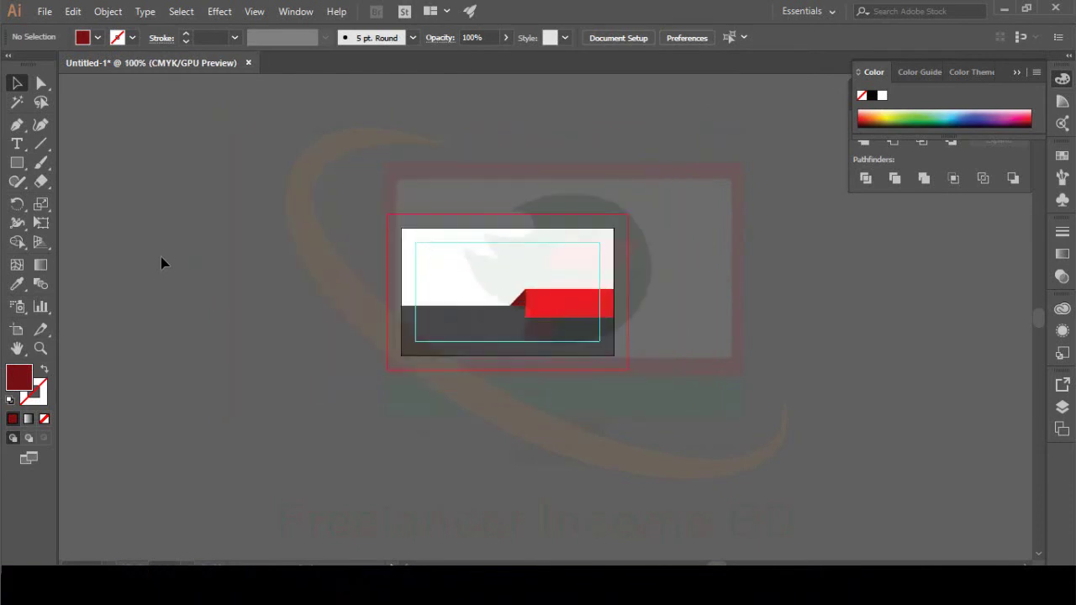
pyautogui.hotkey('ctrl', '+')
pyautogui.hotkey('ctrl', '+')
pyautogui.hotkey('ctrl', '+')
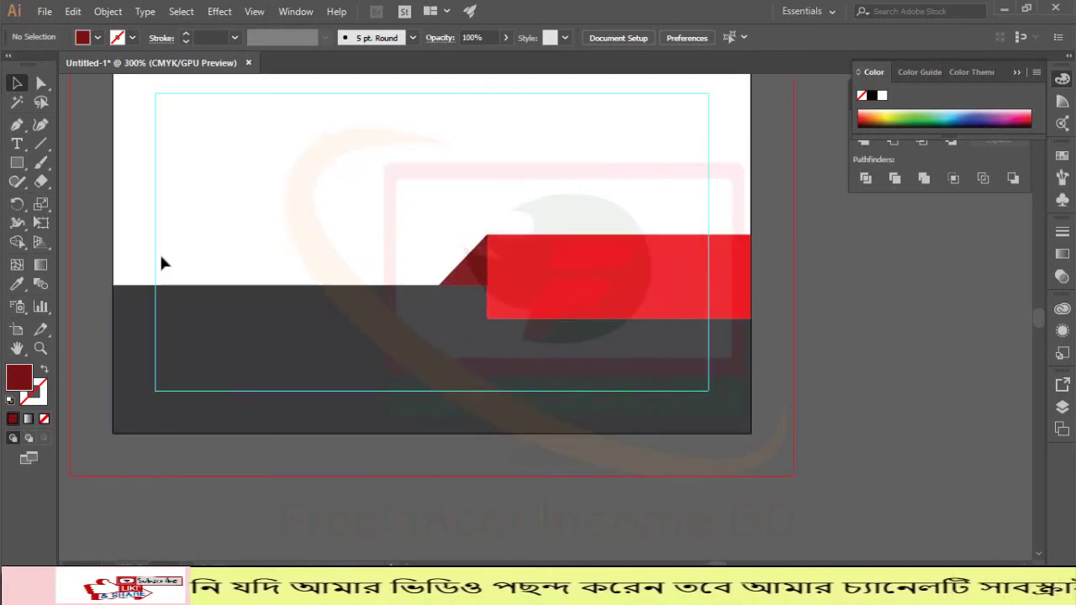
pyautogui.hotkey('ctrl', '-')
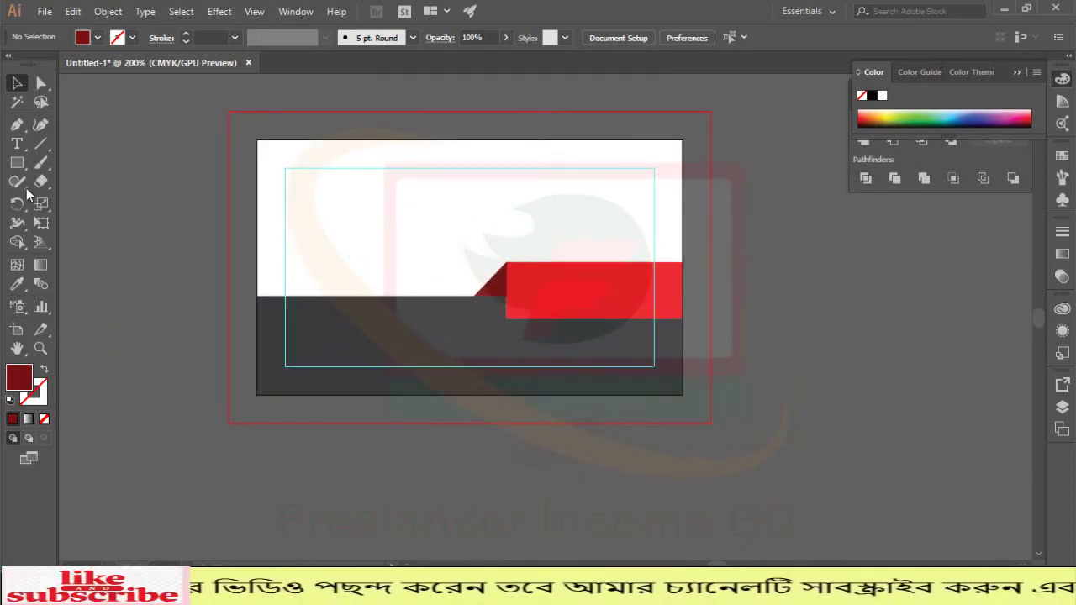
pyautogui.moveTo(19, 164)
pyautogui.mouseDown()
pyautogui.moveTo(57, 182)
pyautogui.moveTo(75, 165)
pyautogui.mouseUp()
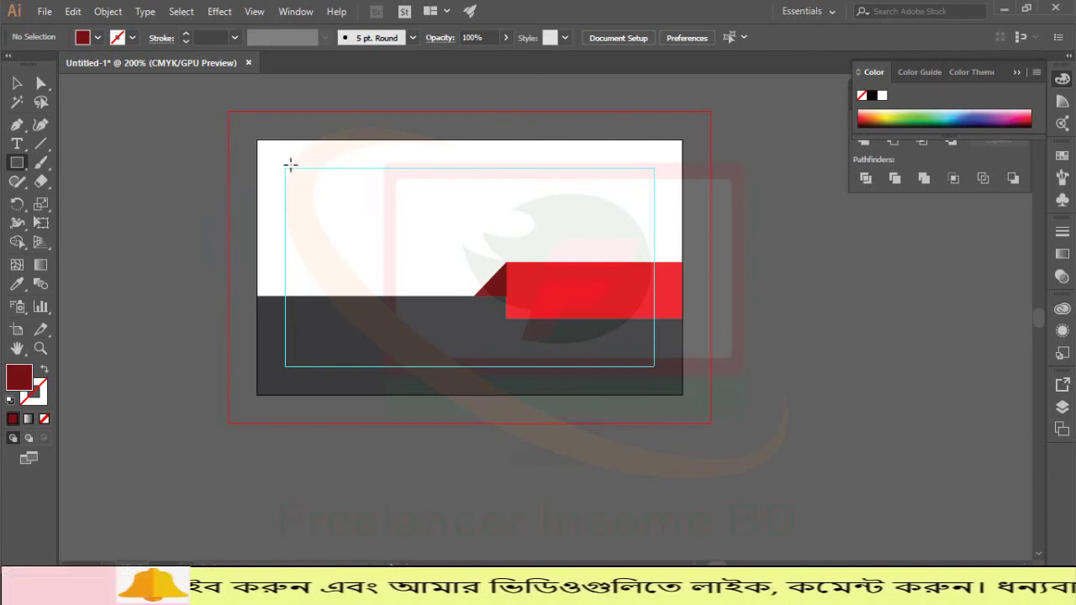
# - Draw a long bar at the card's upper left and round its corners to 0.13 in
pyautogui.moveTo(196, 172)
pyautogui.mouseDown()
pyautogui.moveTo(365, 209)
pyautogui.moveTo(410, 202)
pyautogui.mouseUp()
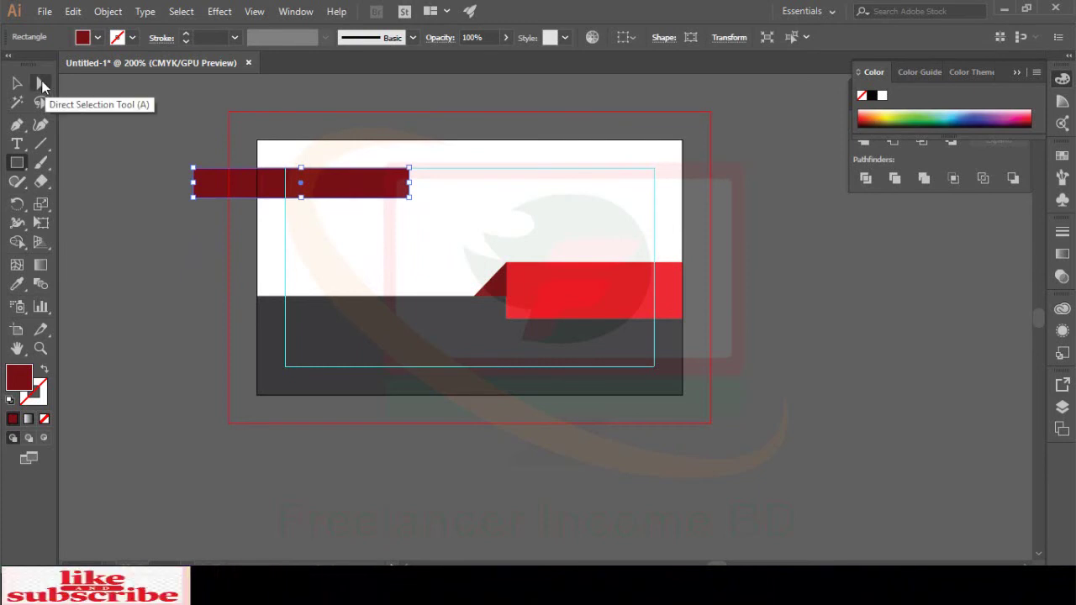
pyautogui.click(41, 80)
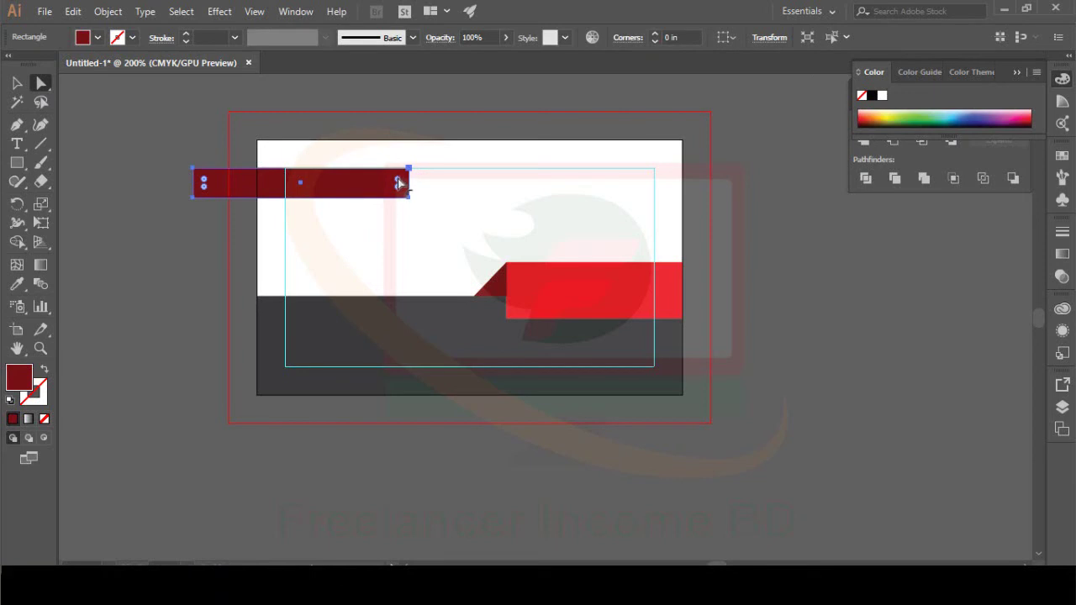
pyautogui.moveTo(398, 183); pyautogui.dragTo(348, 182)
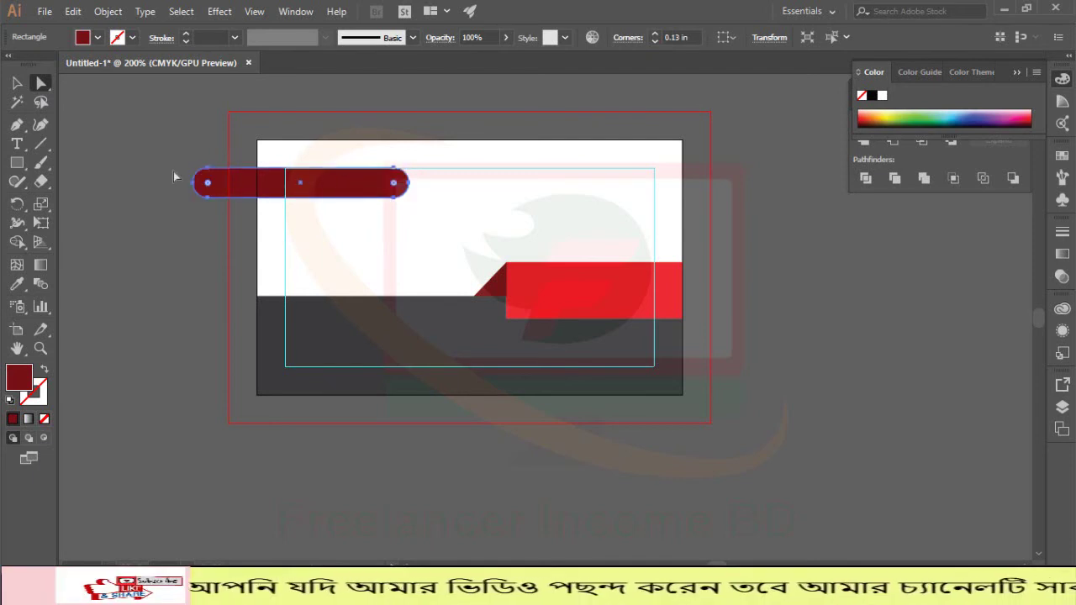
pyautogui.click(149, 166)
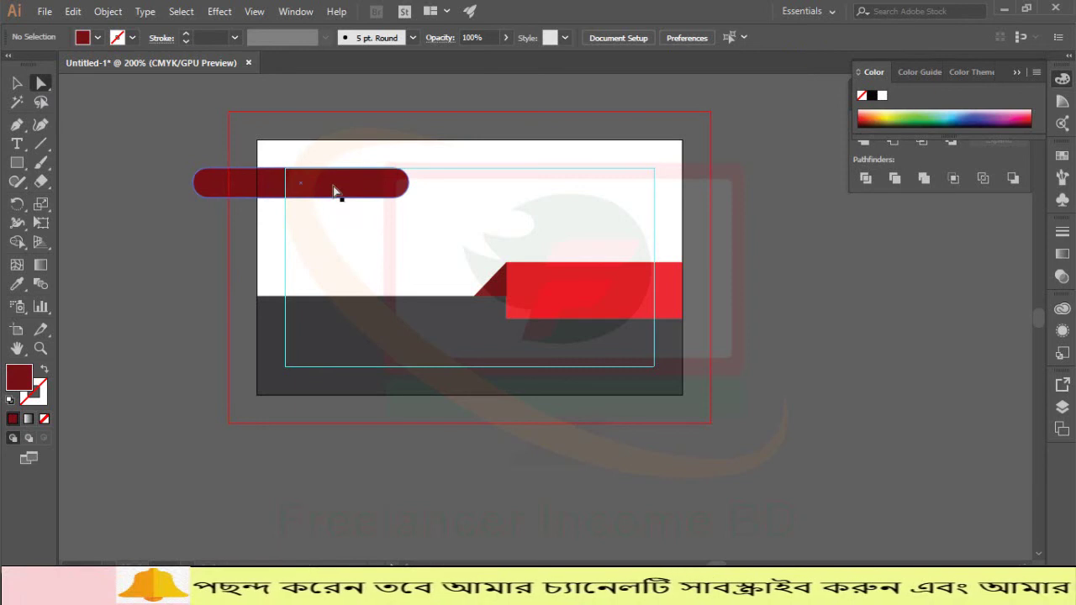
# - Give the pill a black 1 pt stroke and set its fill to None
pyautogui.click(132, 37)
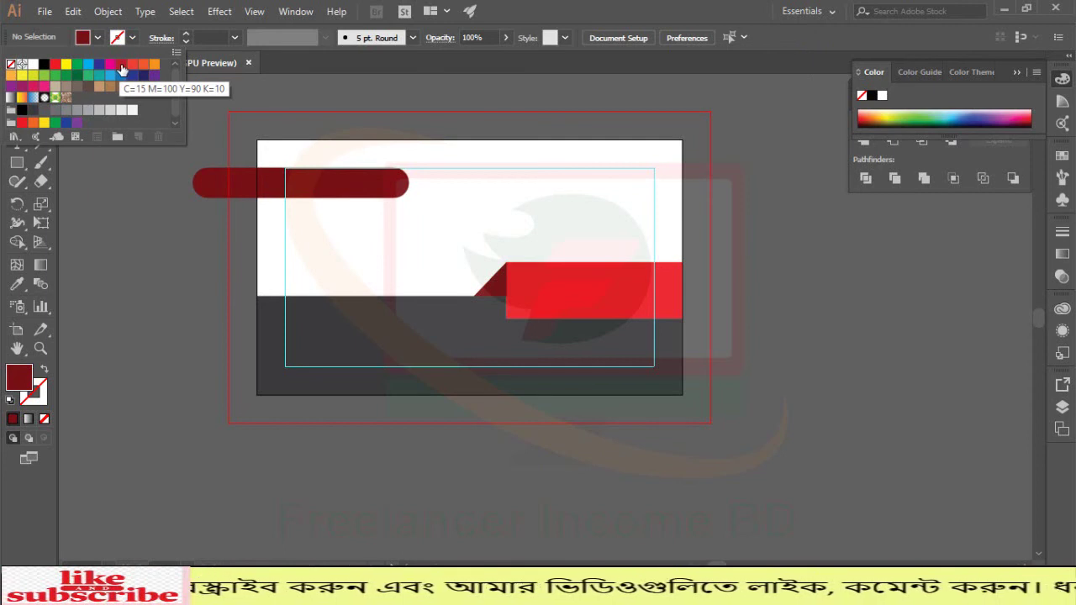
pyautogui.click(121, 67)
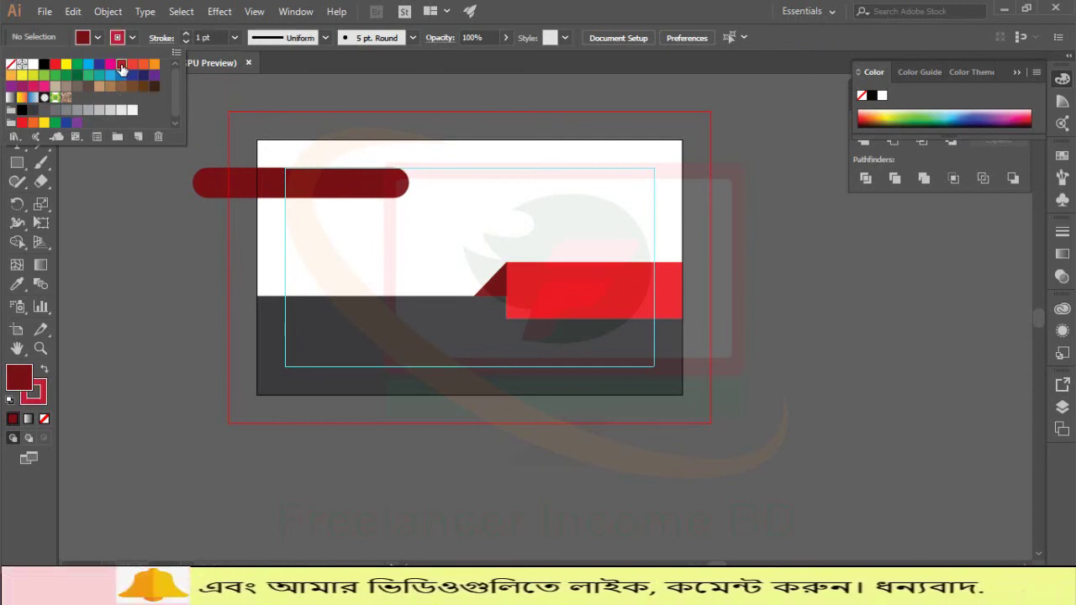
pyautogui.click(45, 65)
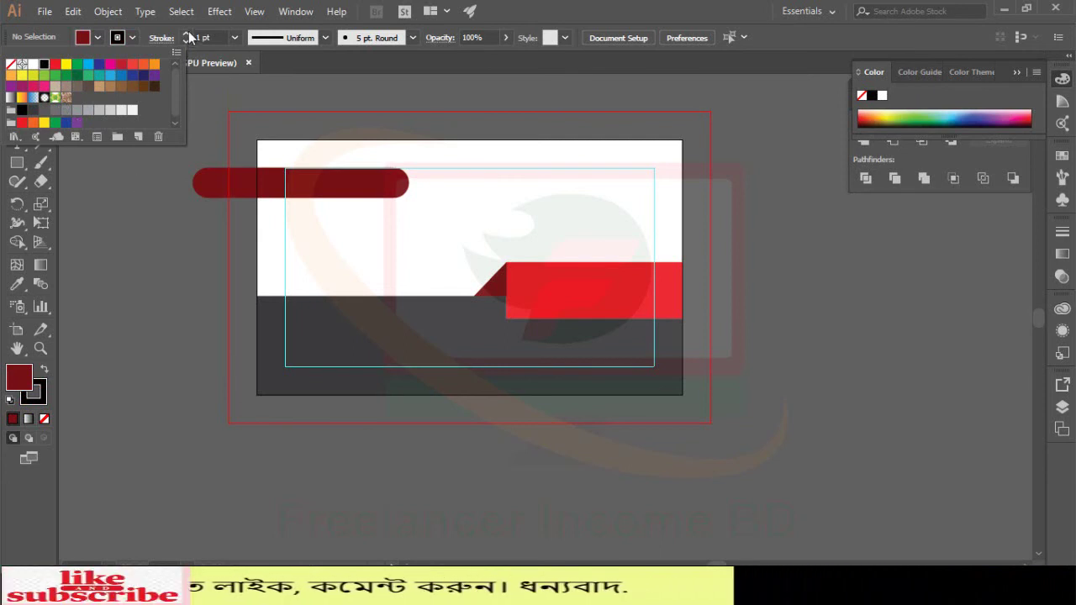
pyautogui.click(256, 170)
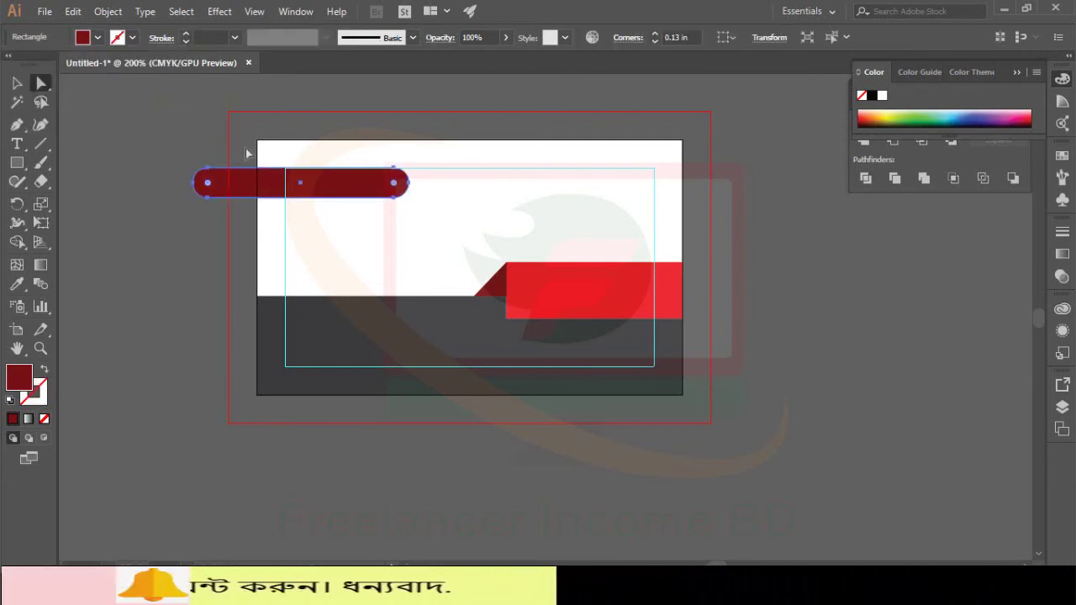
pyautogui.click(132, 38)
pyautogui.click(43, 66)
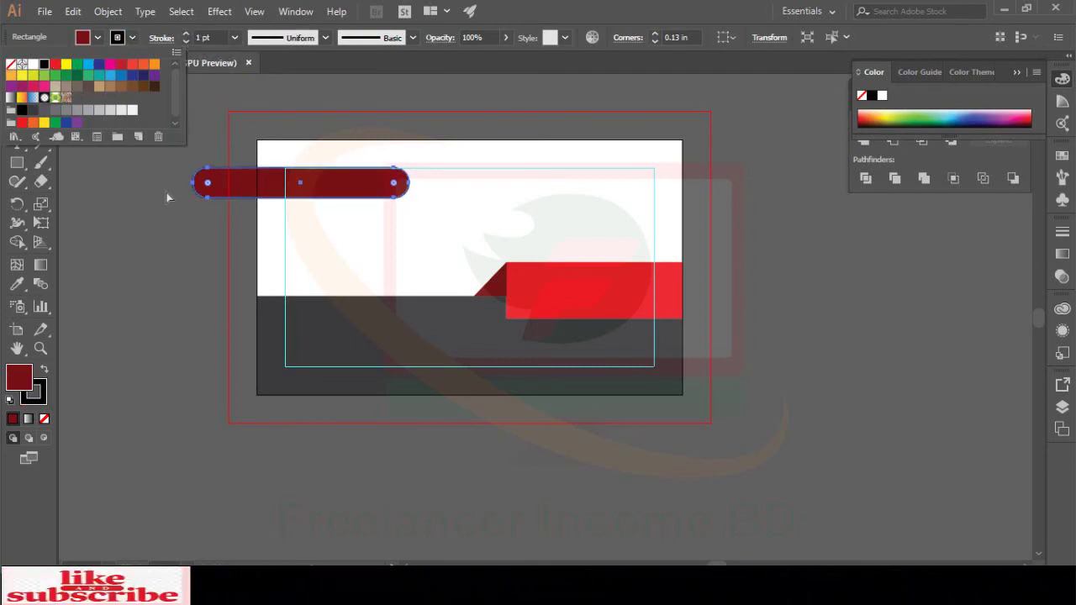
pyautogui.click(100, 37)
pyautogui.click(97, 37)
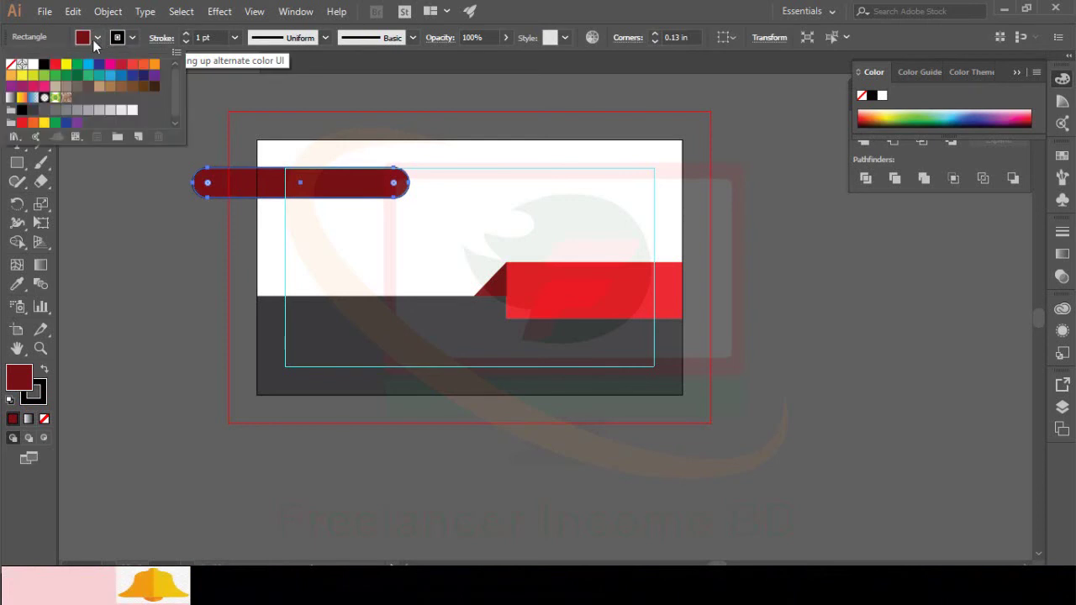
pyautogui.click(10, 64)
pyautogui.click(145, 206)
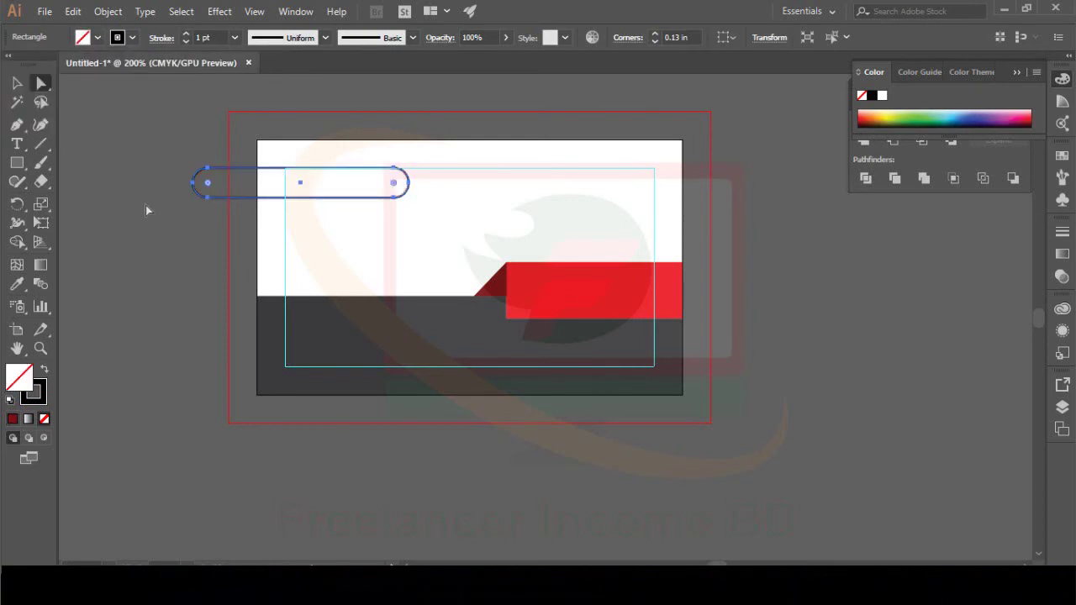
pyautogui.click(145, 206)
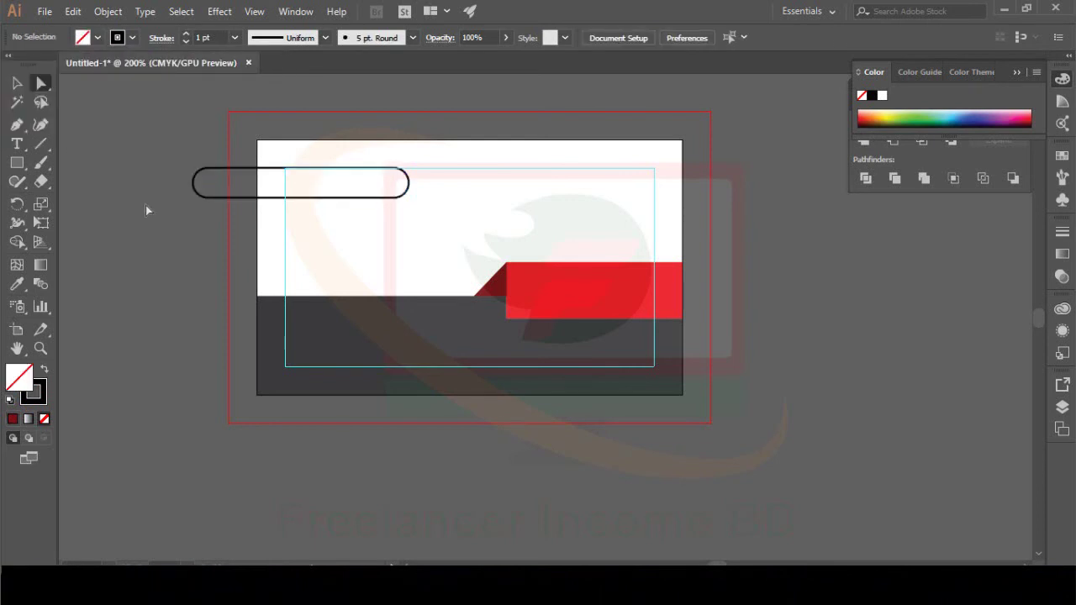
pyautogui.click(212, 169)
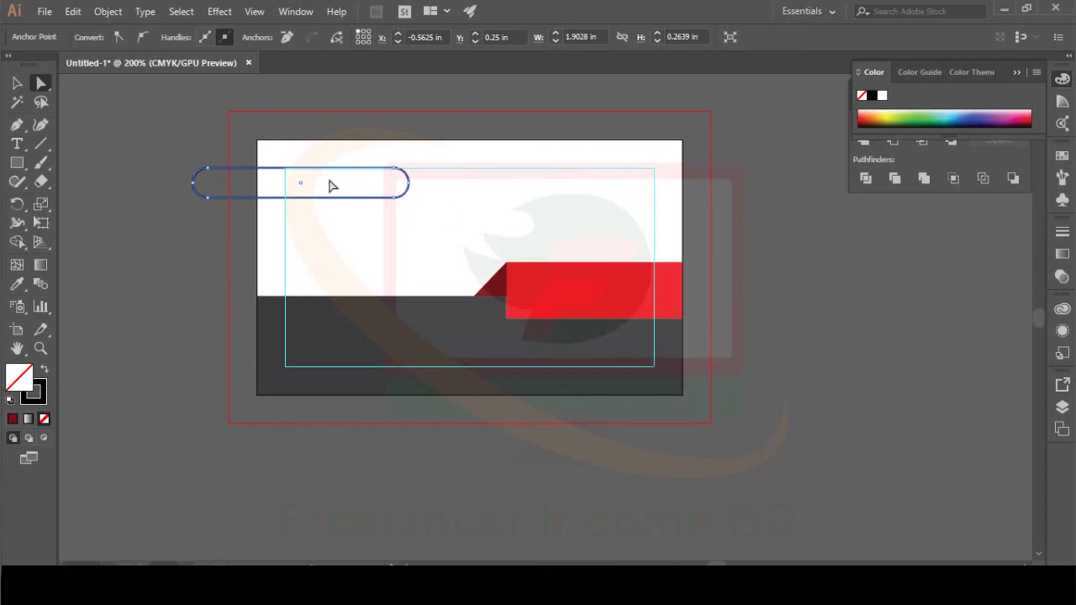
pyautogui.click(172, 257)
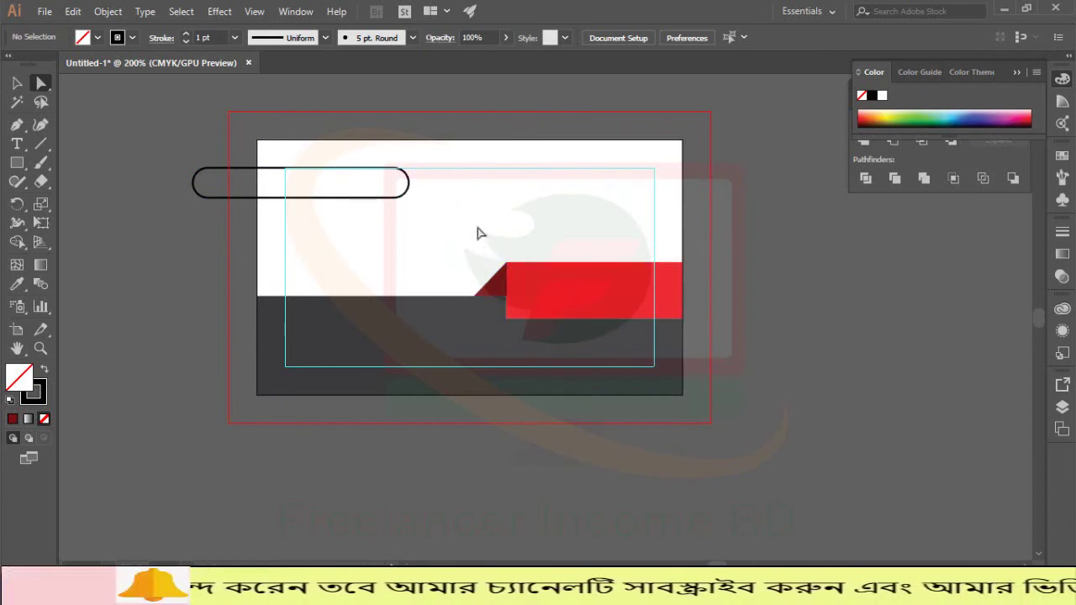
pyautogui.click(548, 281)
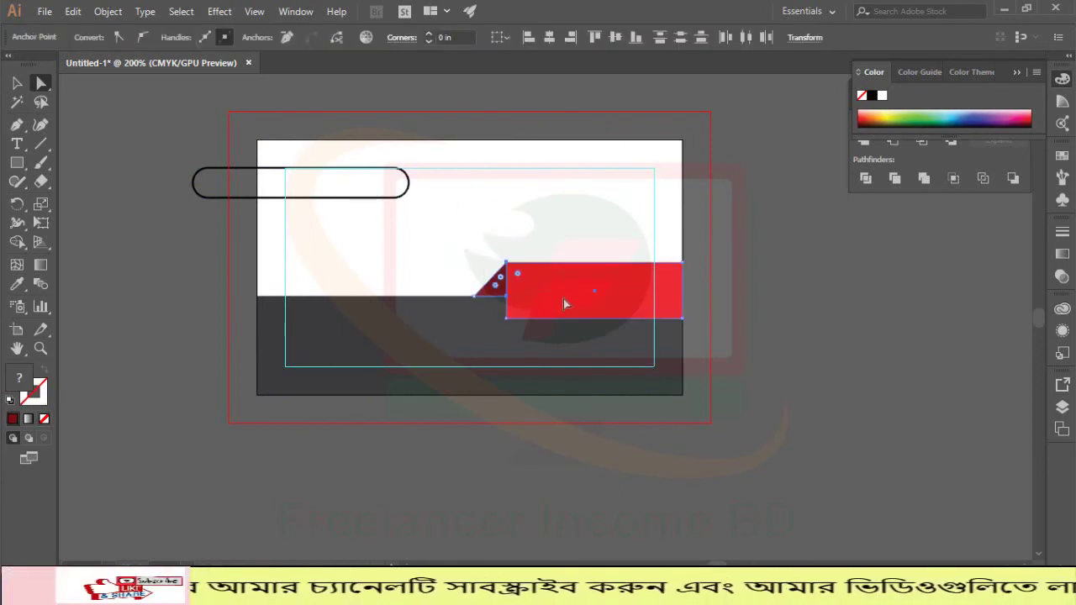
pyautogui.hotkey('ctrl', 'shift', 'a')
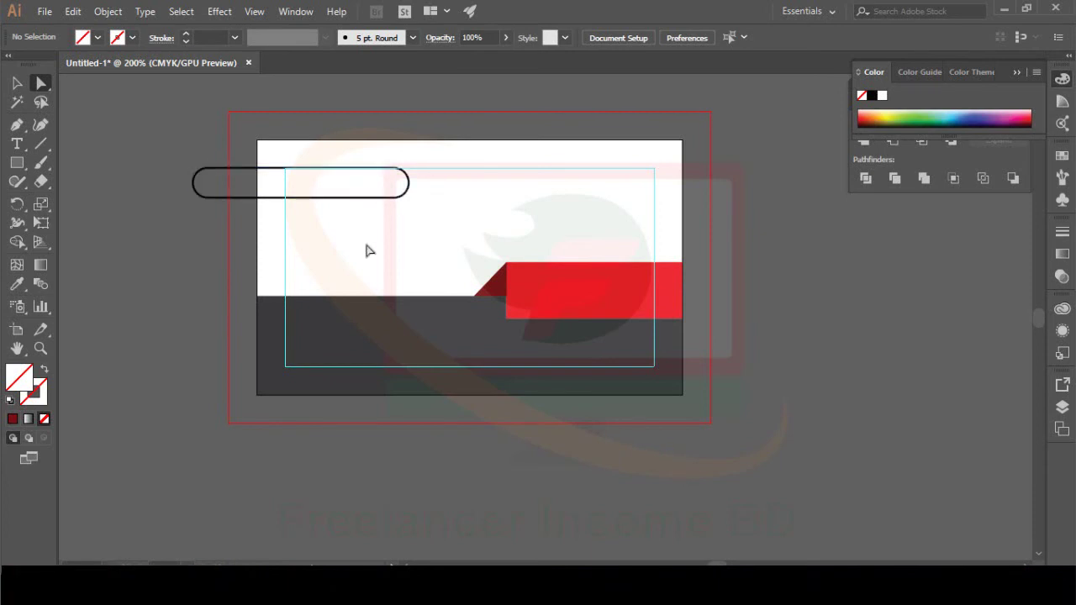
pyautogui.scroll(2, 368, 249)
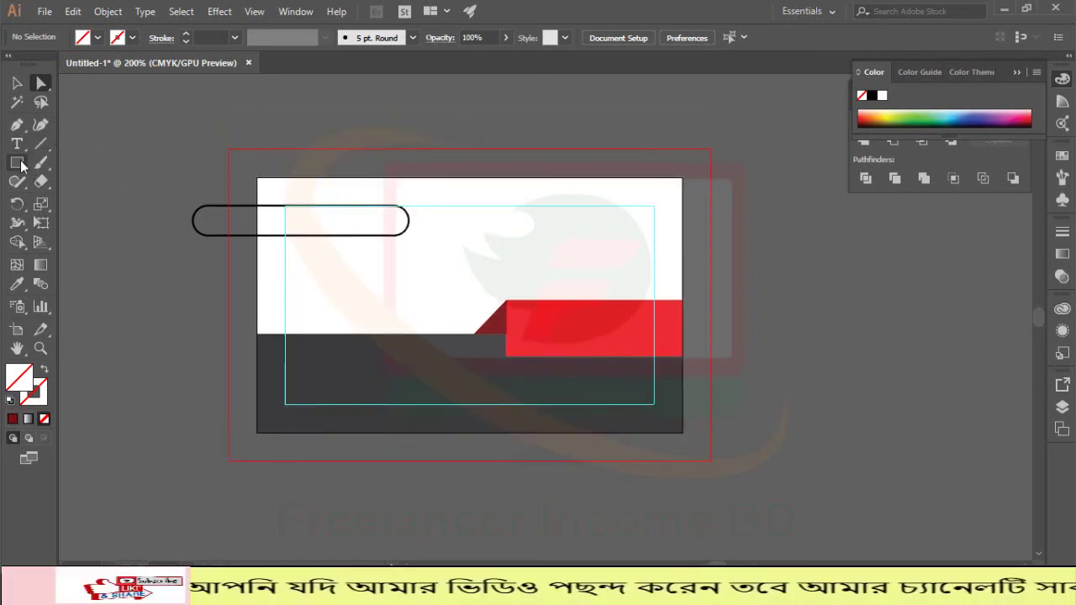
# - Draw a vertical cut line along the card's left edge and group it with the pill
pyautogui.click(40, 144)
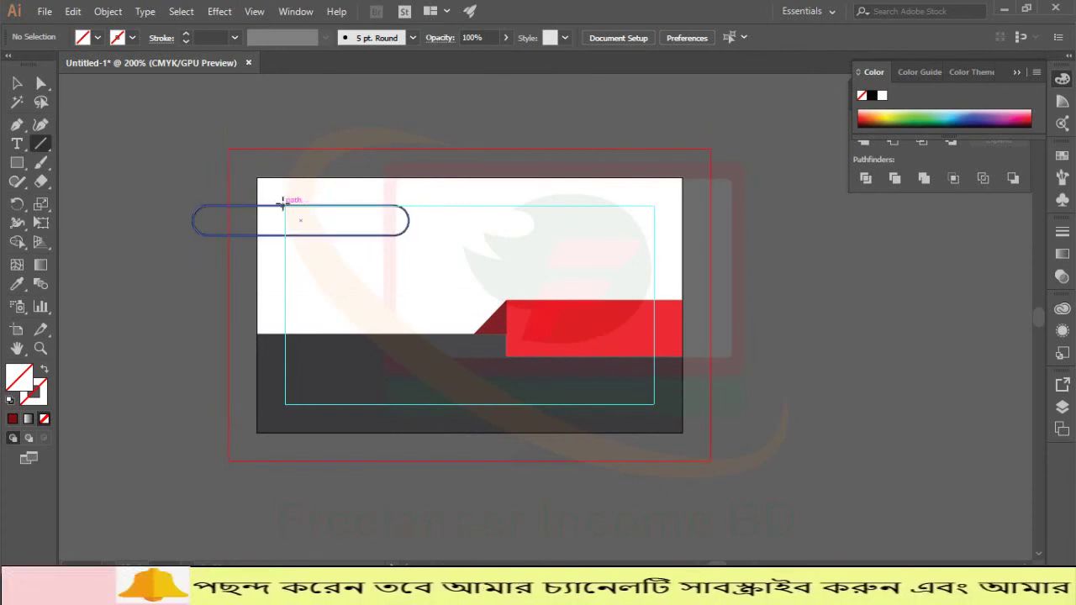
pyautogui.moveTo(258, 205); pyautogui.dragTo(257, 244)
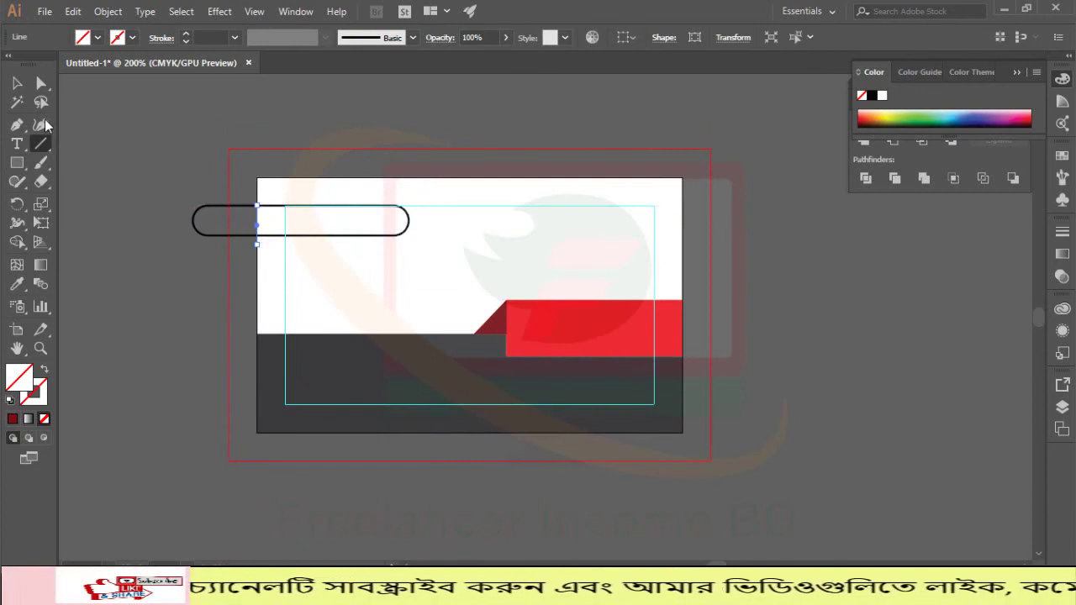
pyautogui.click(24, 88)
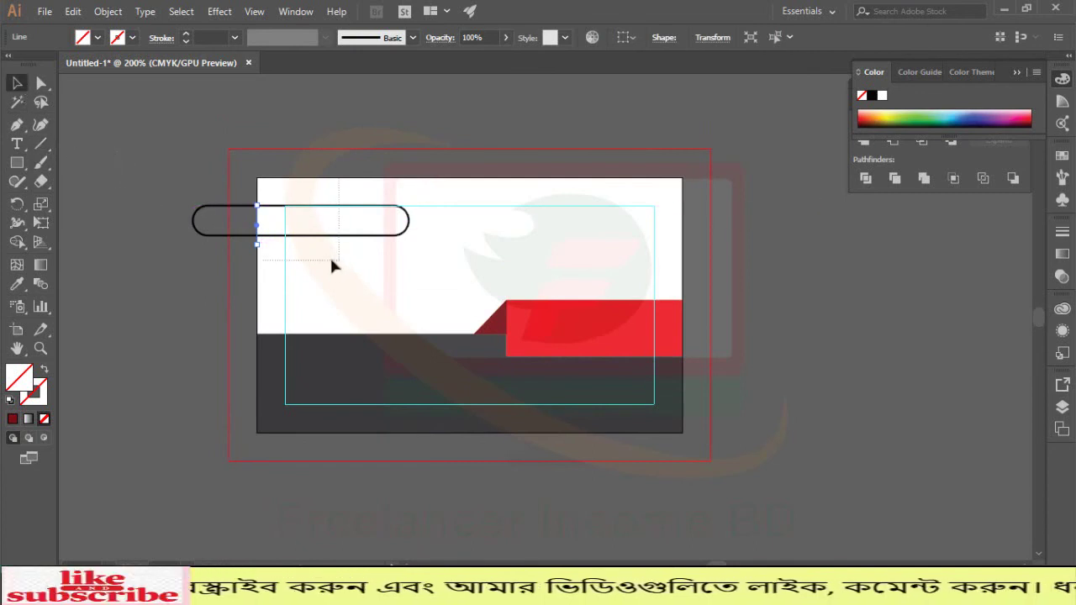
pyautogui.keyDown('shift'); pyautogui.click(286, 238); pyautogui.keyUp('shift')
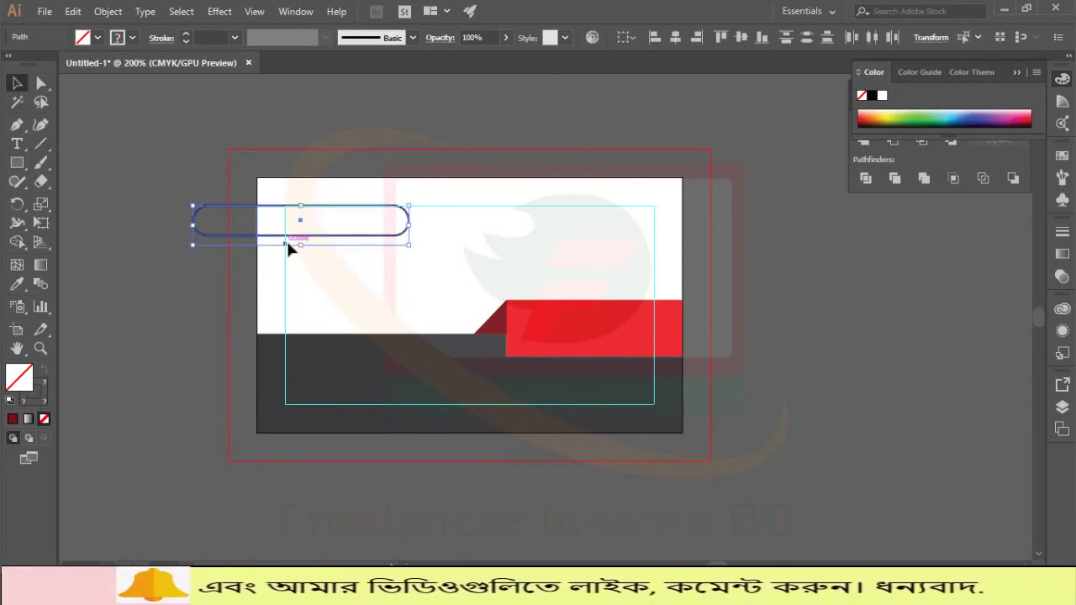
pyautogui.hotkey('ctrl', 'g')
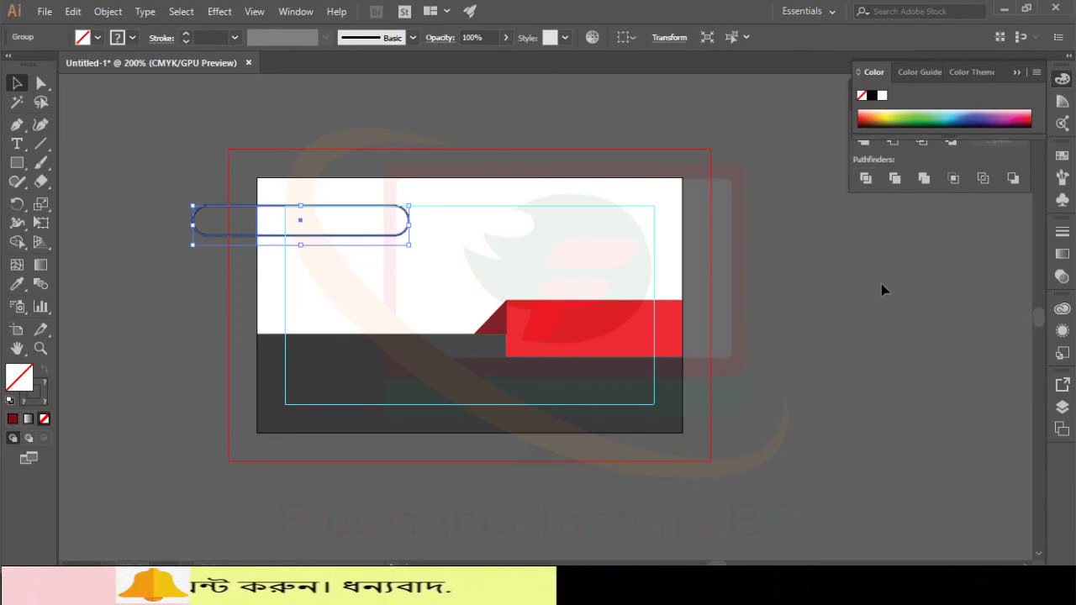
# - Apply Pathfinder Divide to split the pill along the cut line
pyautogui.scroll(3, 881, 285)
pyautogui.scroll(-2, 881, 285)
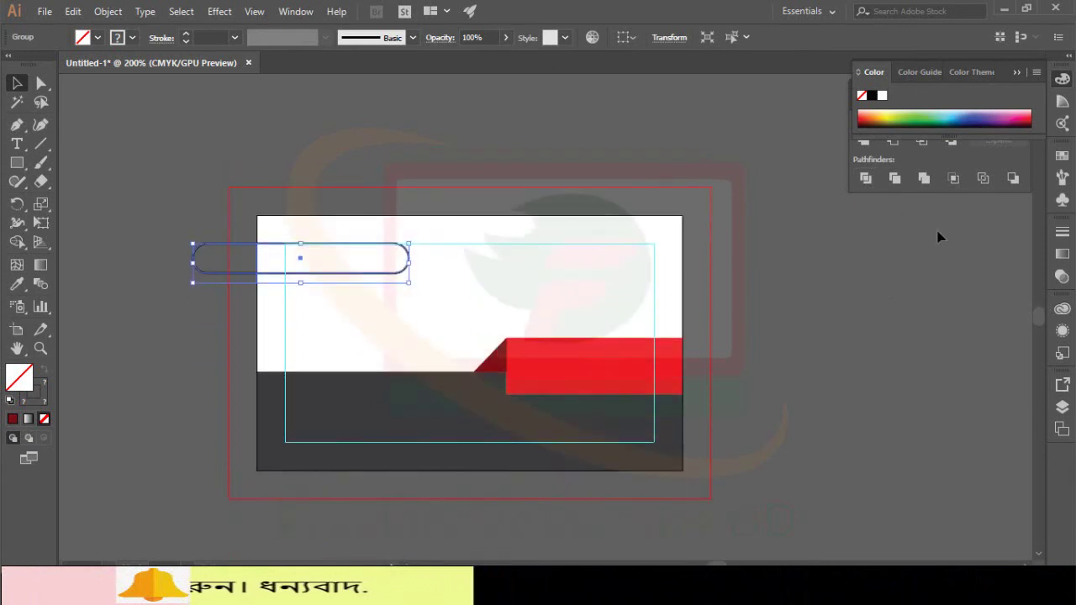
pyautogui.click(1022, 71)
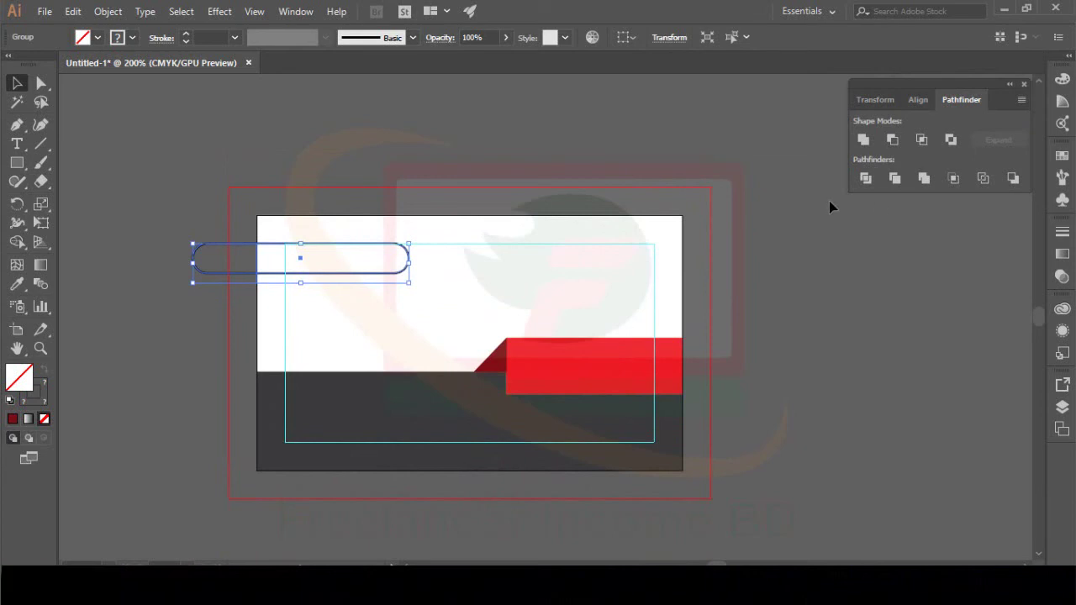
pyautogui.click(865, 178)
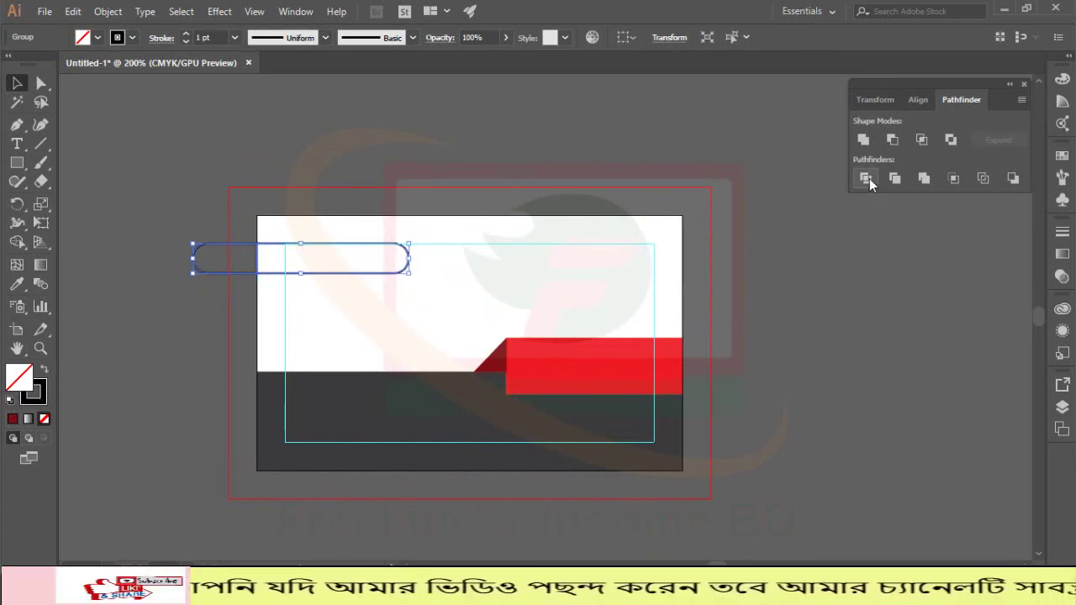
# - Ungroup the divided pill and inspect the pieces inside and outside the card
pyautogui.rightClick(234, 264)
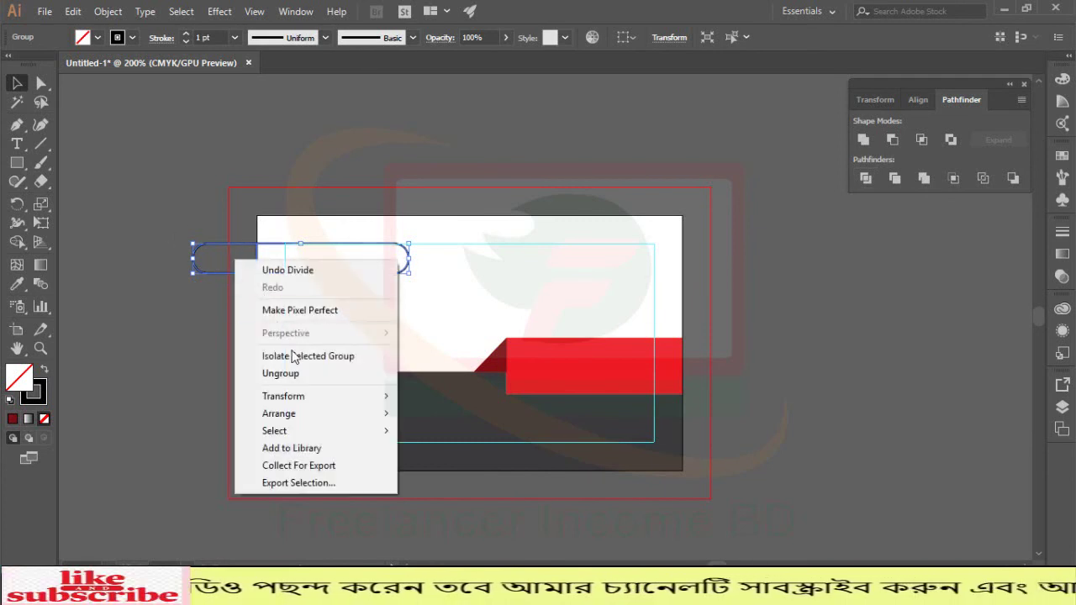
pyautogui.click(280, 374)
pyautogui.click(195, 336)
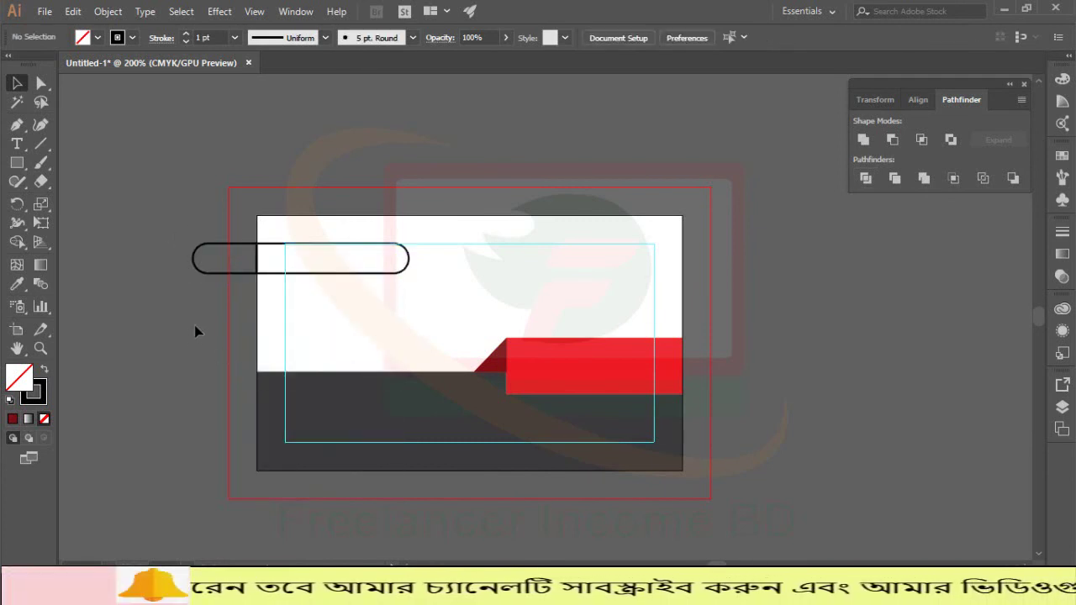
pyautogui.click(246, 248)
pyautogui.click(209, 318)
pyautogui.click(277, 254)
pyautogui.click(144, 256)
# - Delete the pill piece left of the card and check the trimmed result
pyautogui.click(238, 248)
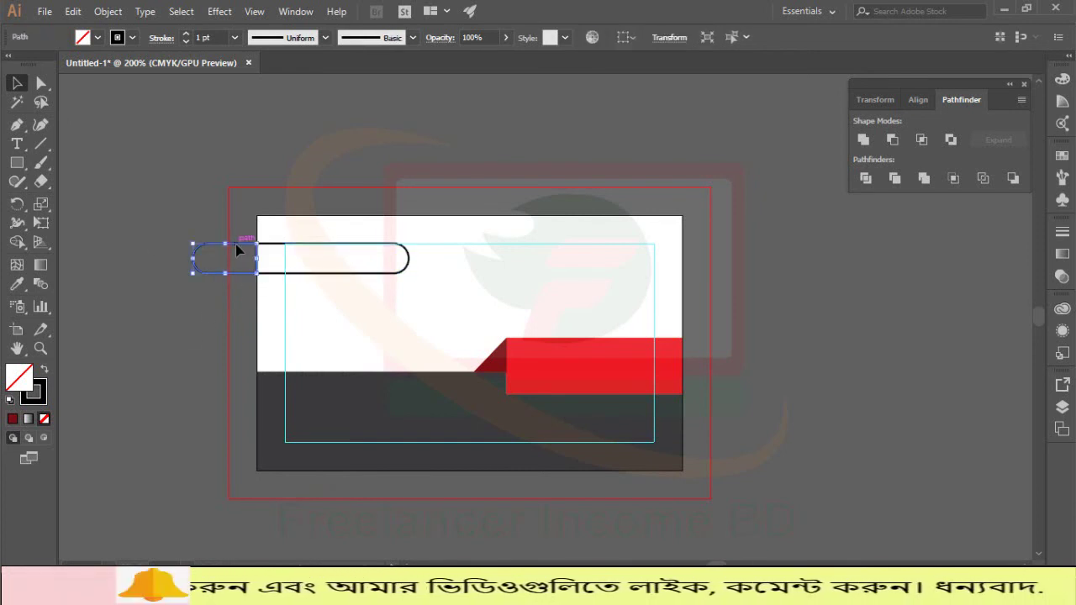
pyautogui.press('Delete')
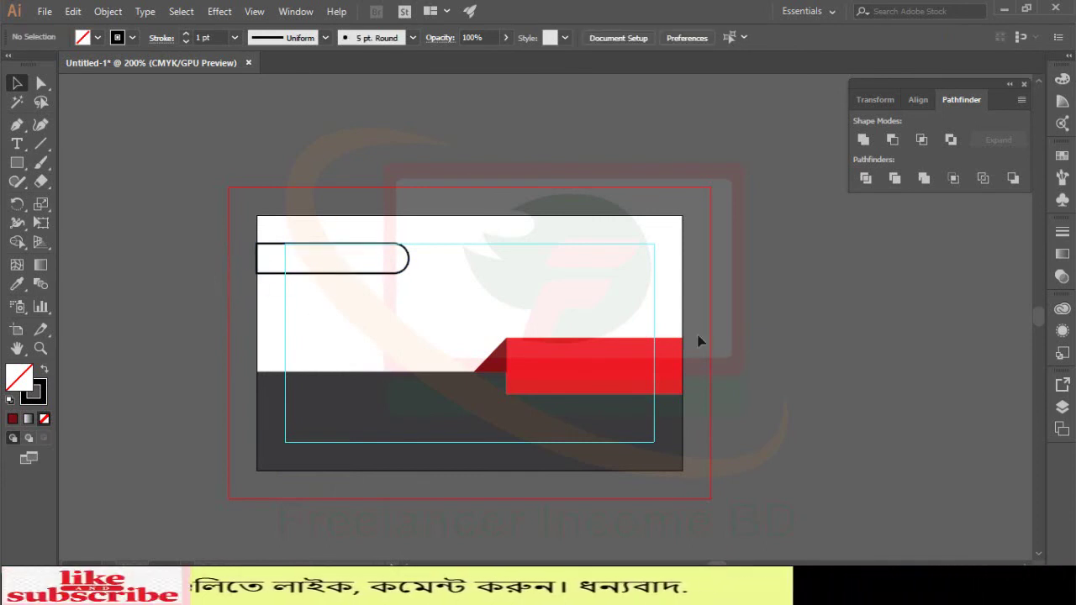
pyautogui.scroll(-1, 794, 380)
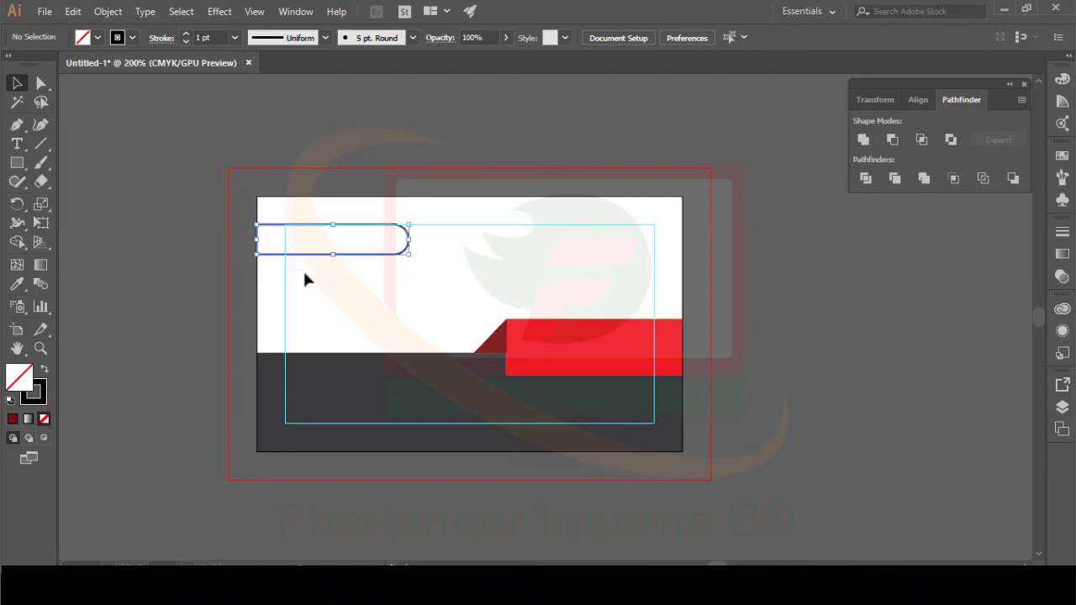
pyautogui.hotkey('ctrl', 'a')
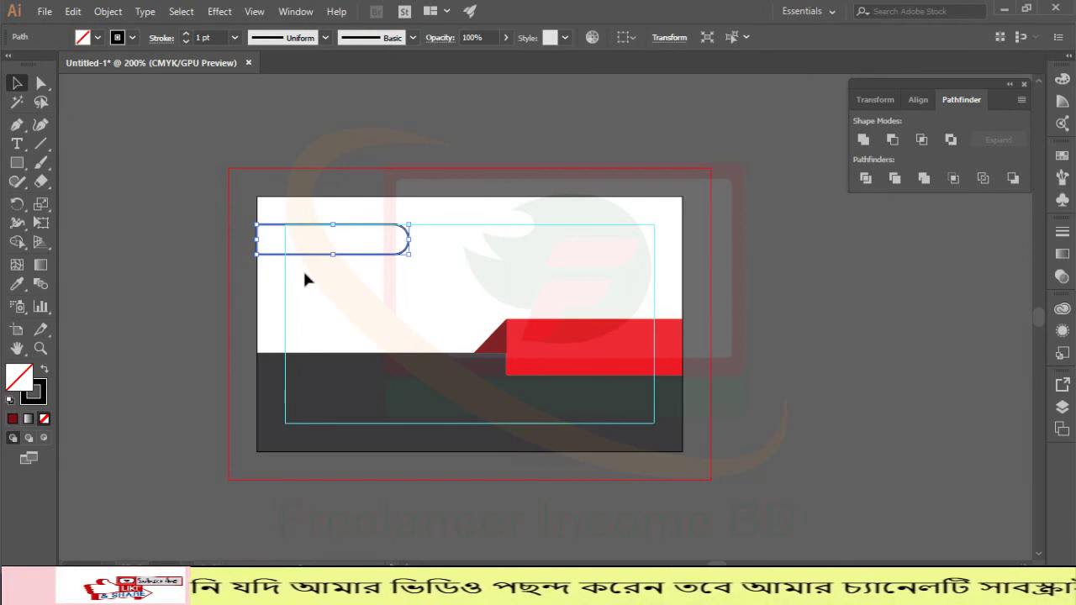
pyautogui.hotkey('ctrl', 'shift', 'a')
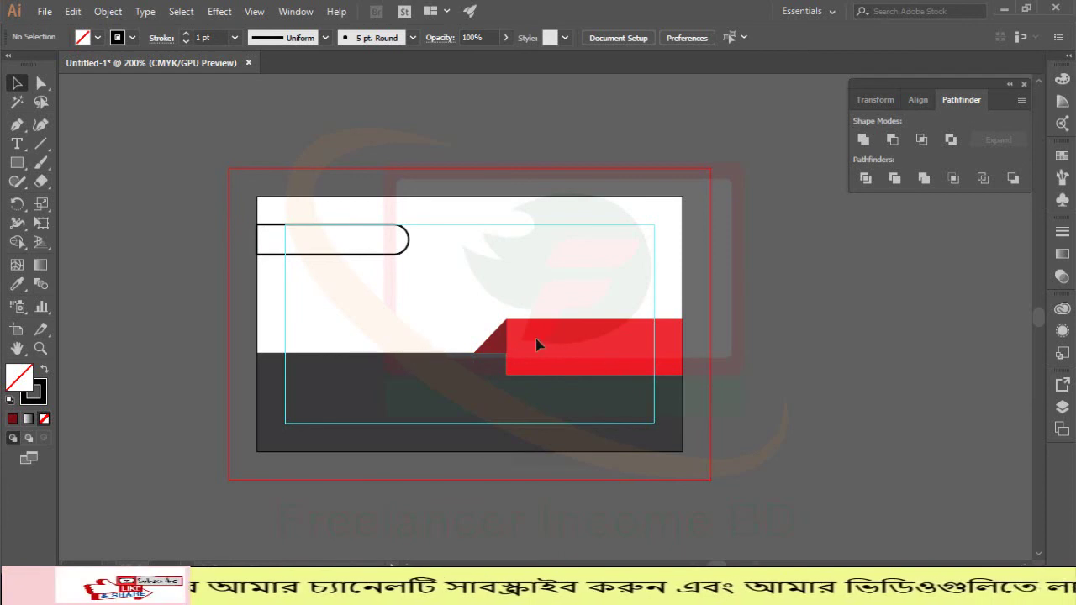
# - Type 'FRreelancer income BD' on the red rectangle and place the cursor in 'income'
pyautogui.click(15, 144)
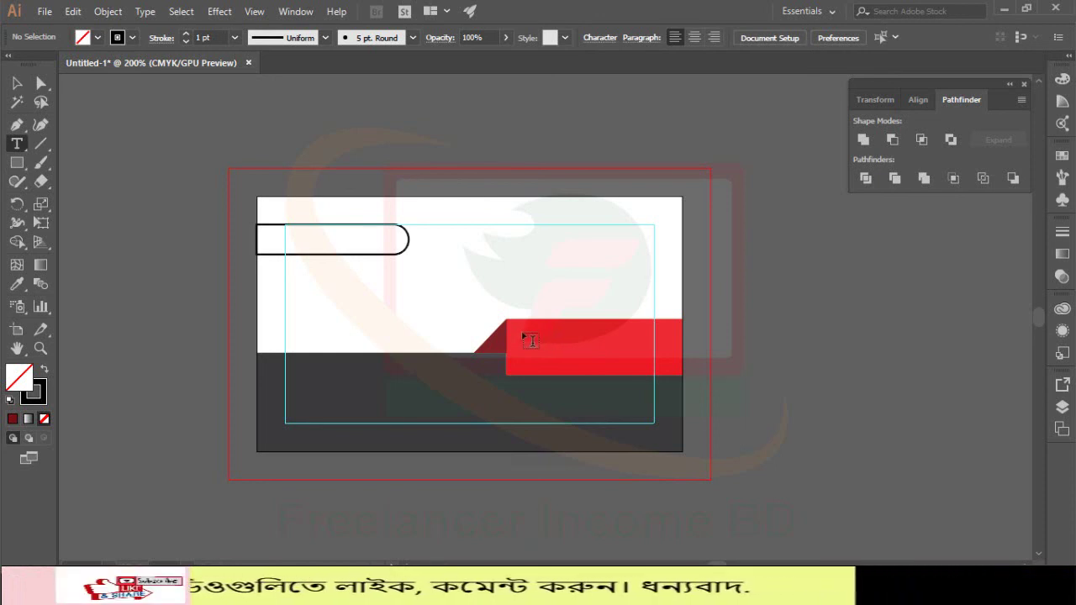
pyautogui.click(523, 334)
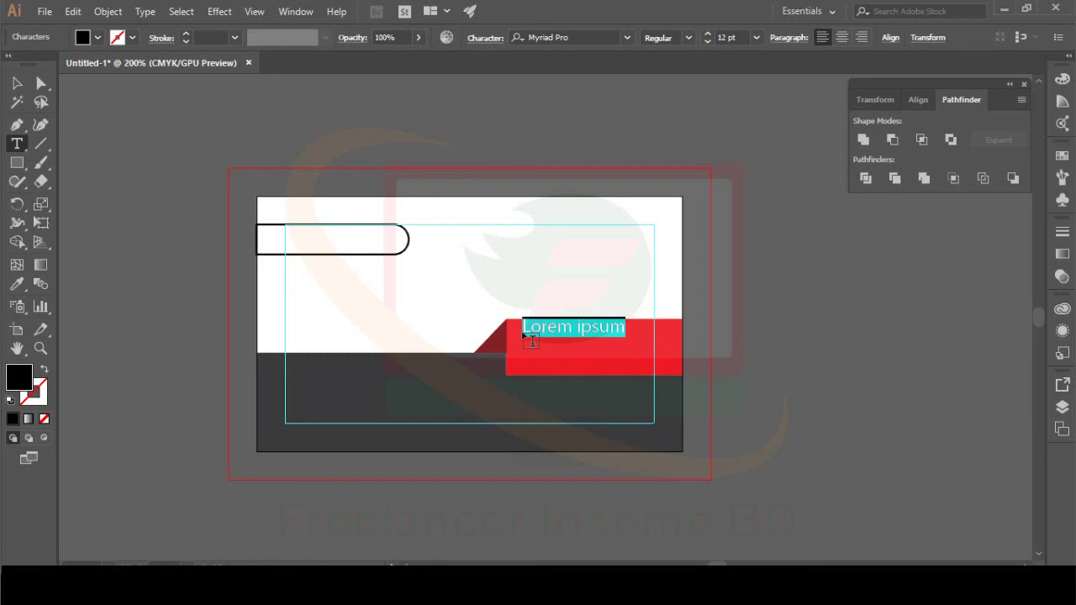
pyautogui.write('F')
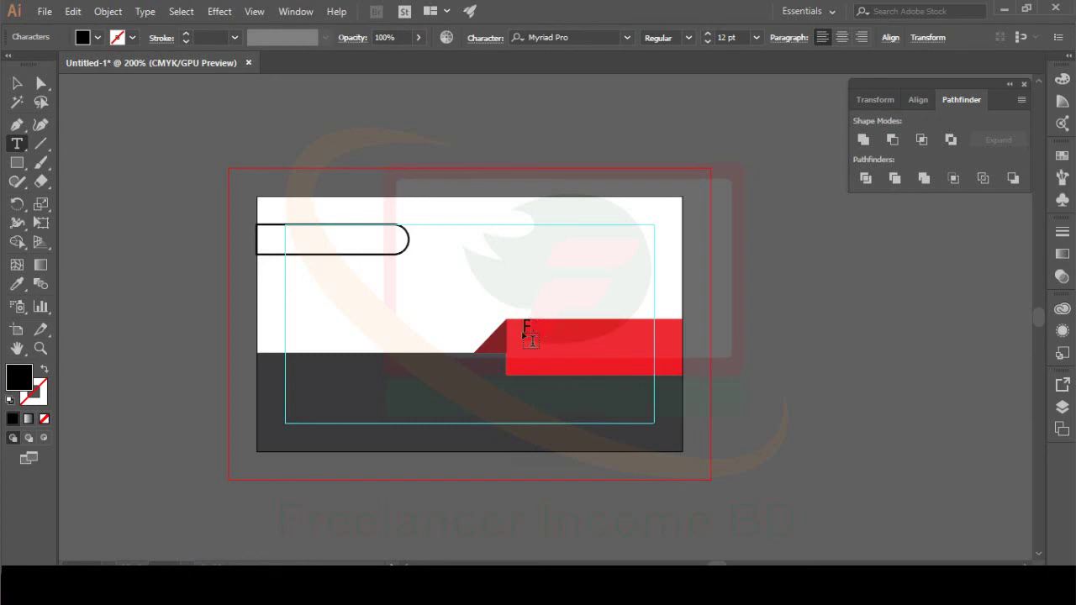
pyautogui.write('Rree')
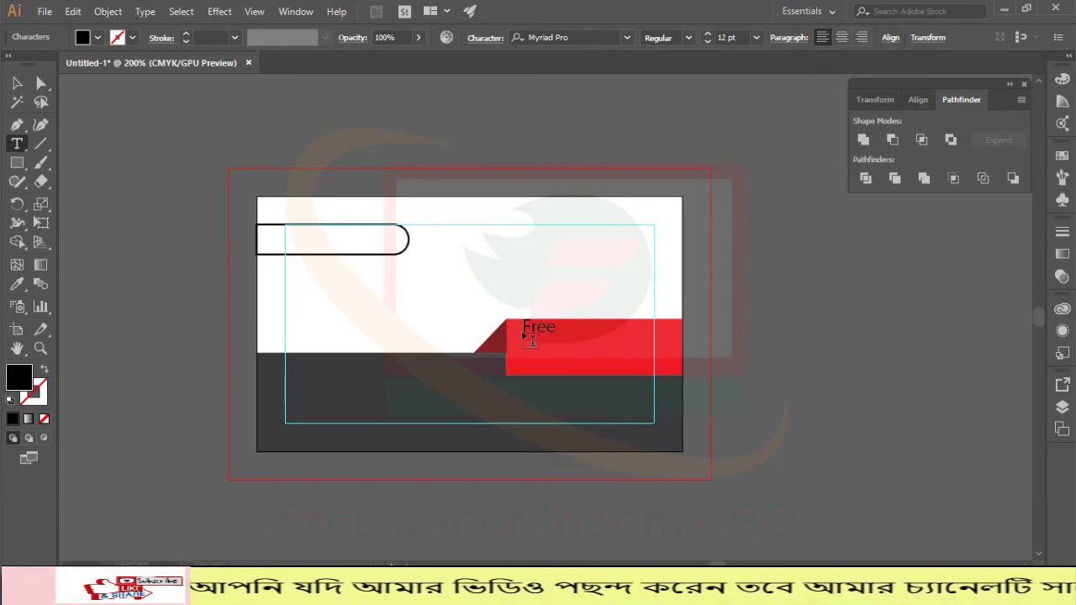
pyautogui.write('la')
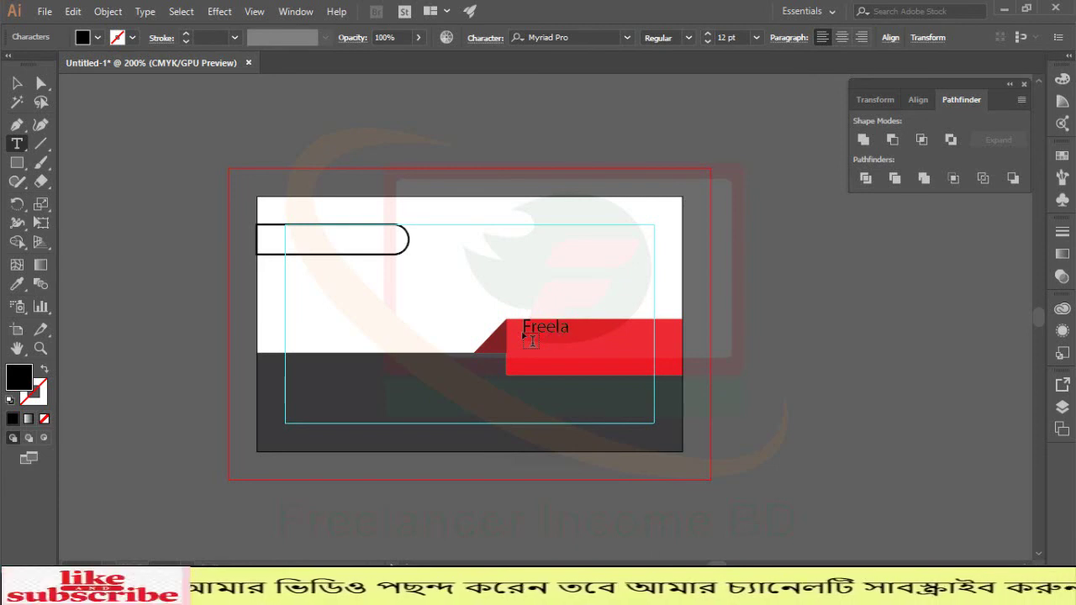
pyautogui.write('ncer inco')
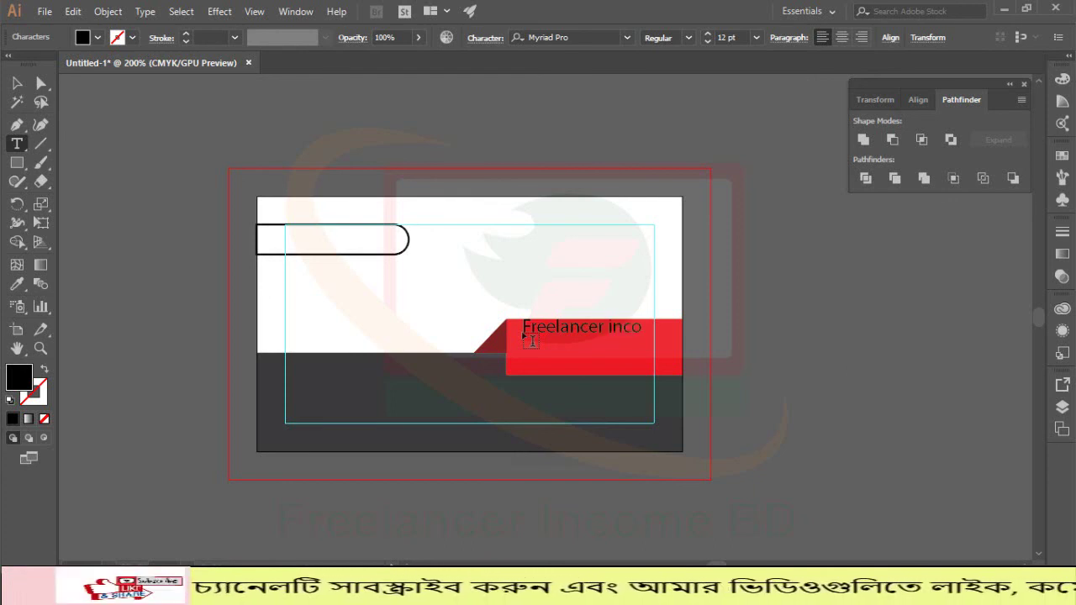
pyautogui.write('me')
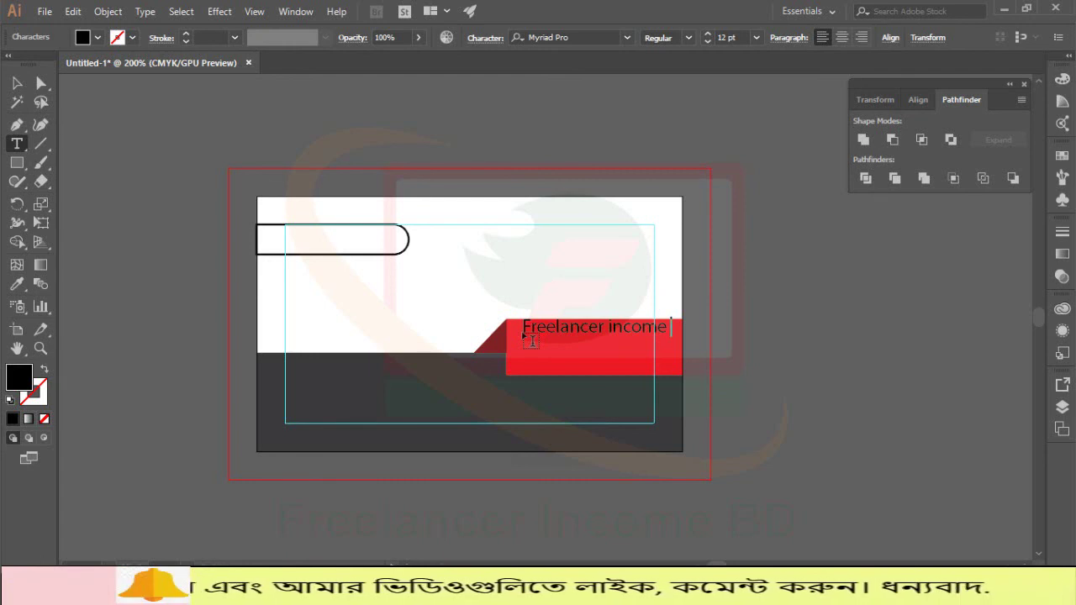
pyautogui.write(' BD')
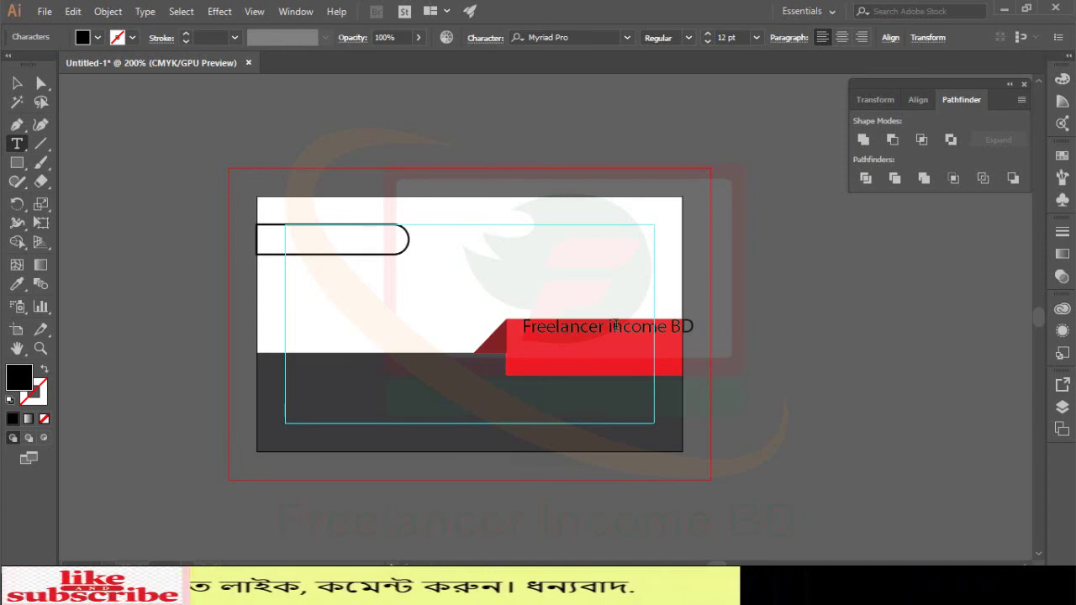
pyautogui.click(615, 326)
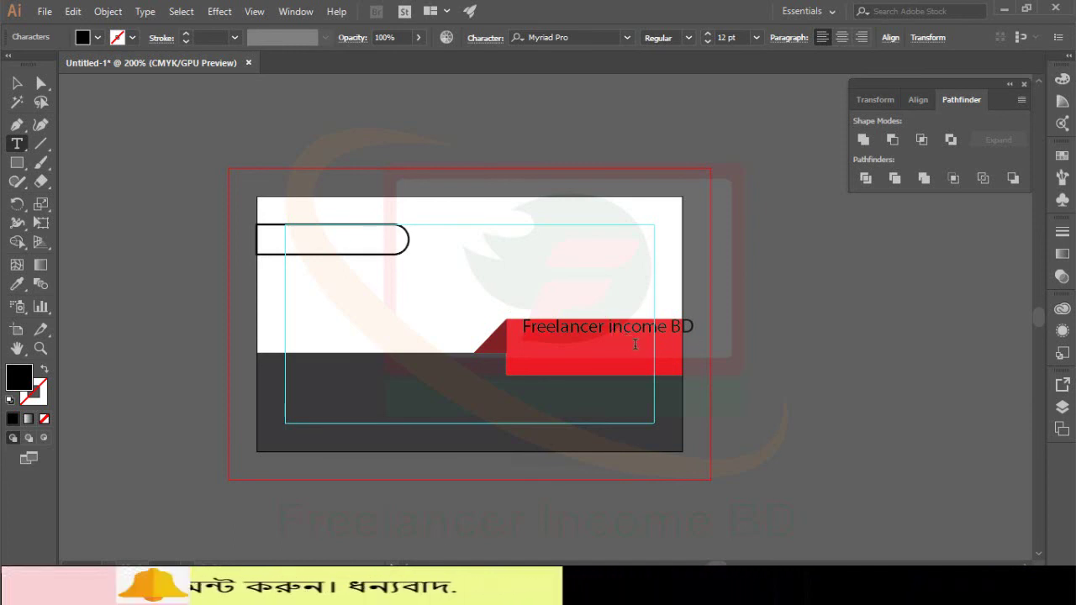
# - Capitalize 'Income', then drag the heading left and up into the card's upper right
pyautogui.write('I')
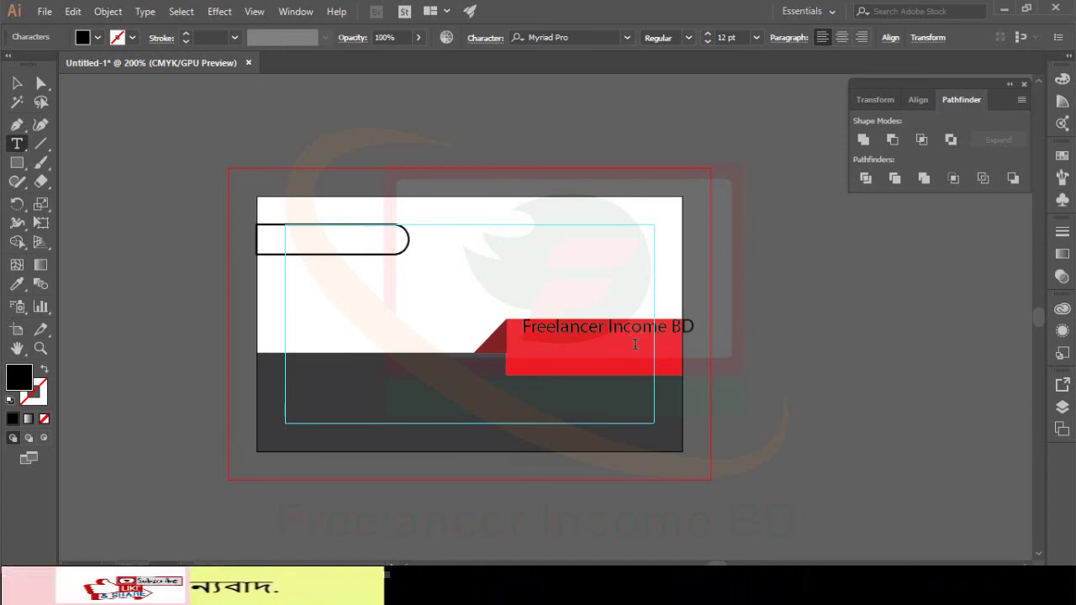
pyautogui.click(14, 83)
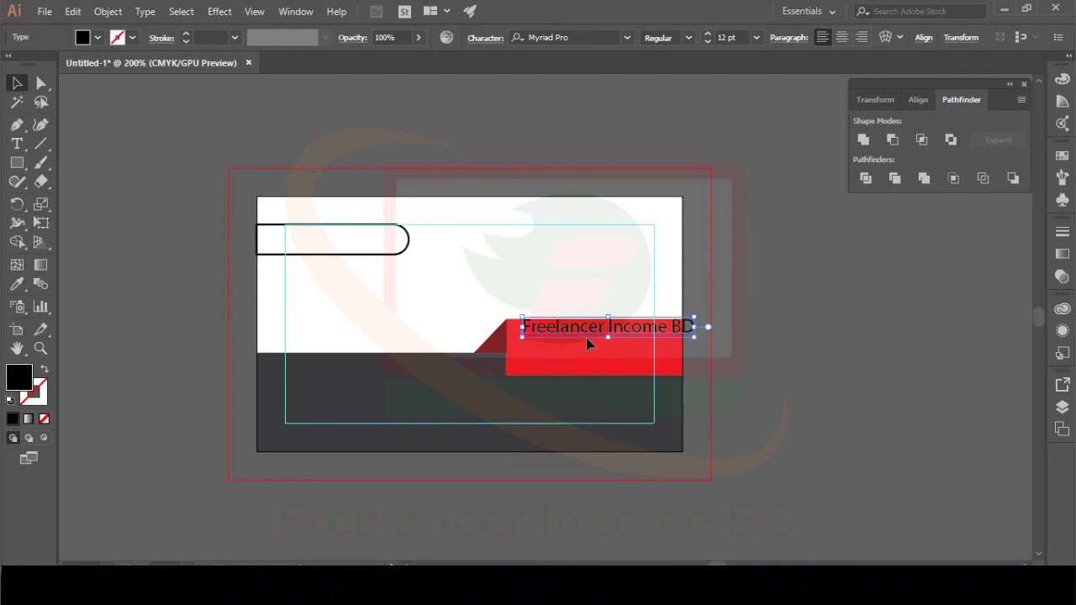
pyautogui.moveTo(582, 333); pyautogui.dragTo(569, 338)
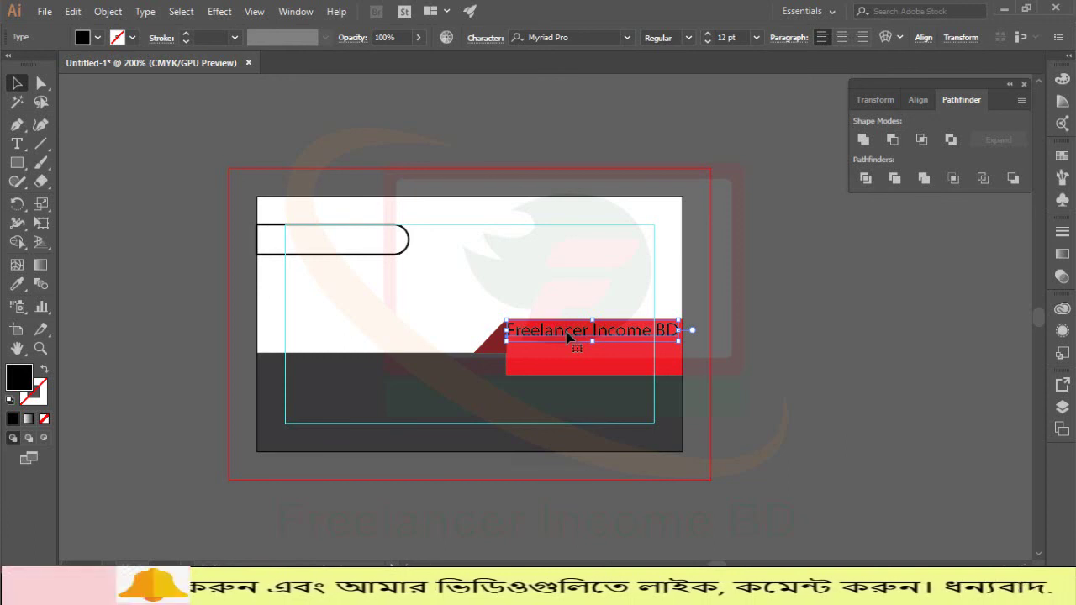
pyautogui.moveTo(567, 332); pyautogui.dragTo(547, 244)
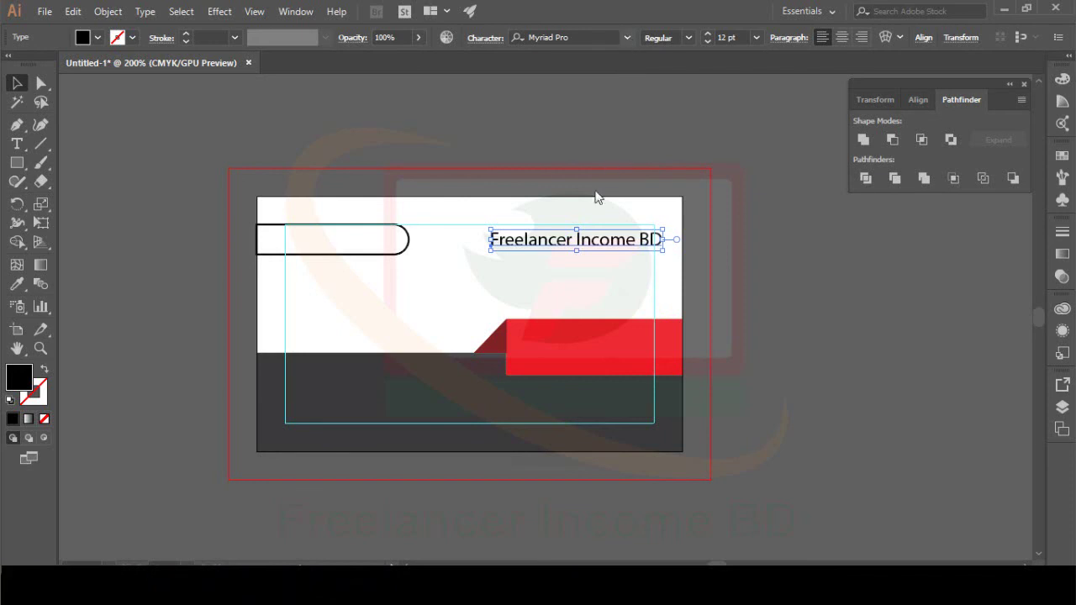
# - Set the heading font to Montserrat
pyautogui.click(626, 37)
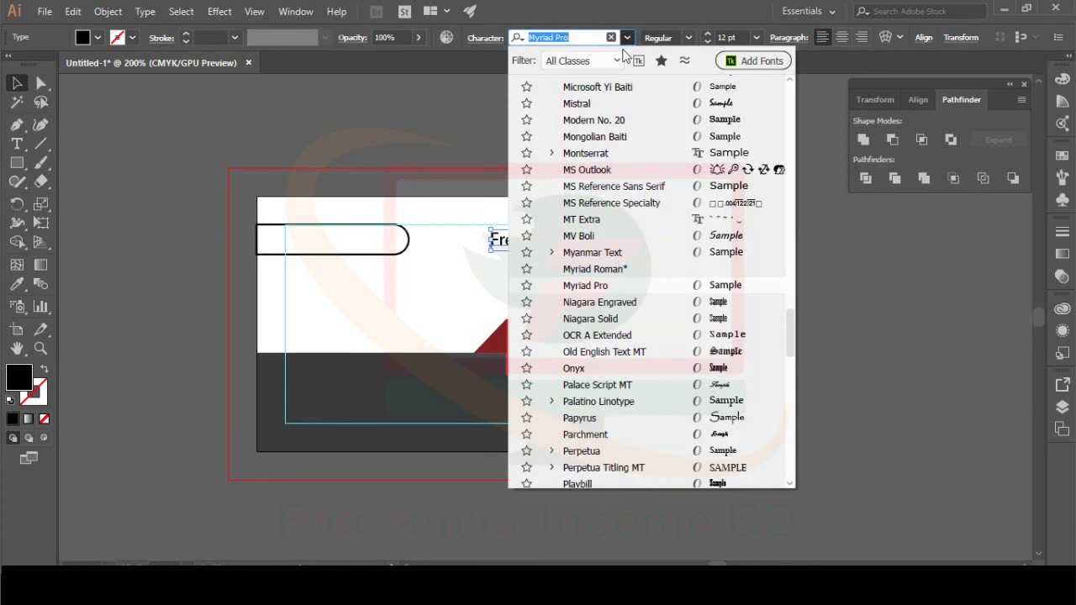
pyautogui.scroll(-1, 600, 349)
pyautogui.scroll(-7, 600, 349)
pyautogui.scroll(-2, 600, 348)
pyautogui.scroll(-7, 600, 352)
pyautogui.scroll(-5, 600, 352)
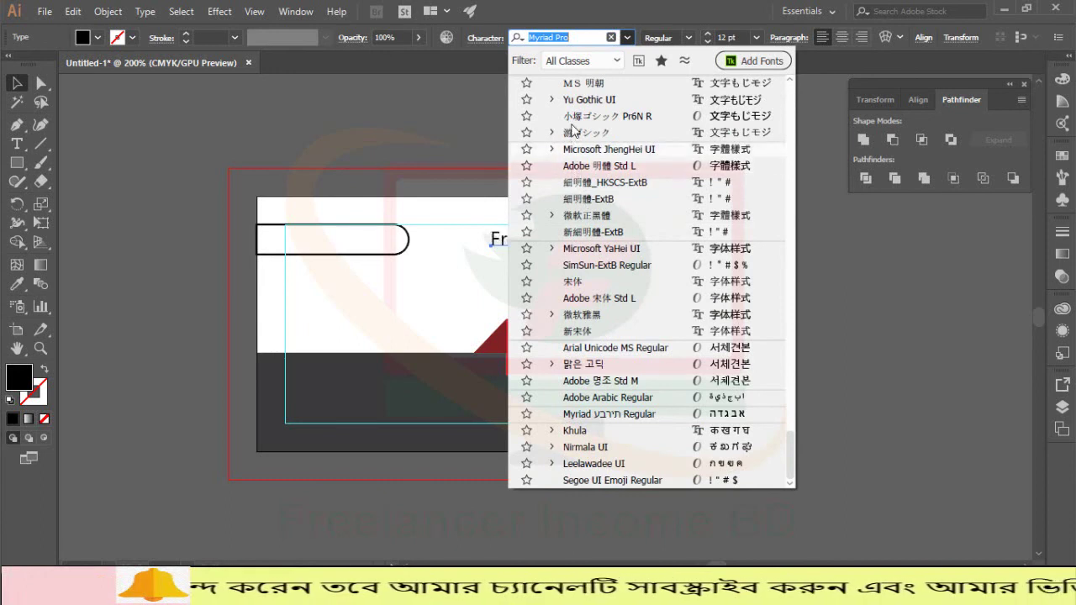
pyautogui.scroll(8, 600, 280)
pyautogui.scroll(10, 600, 281)
pyautogui.scroll(6, 600, 281)
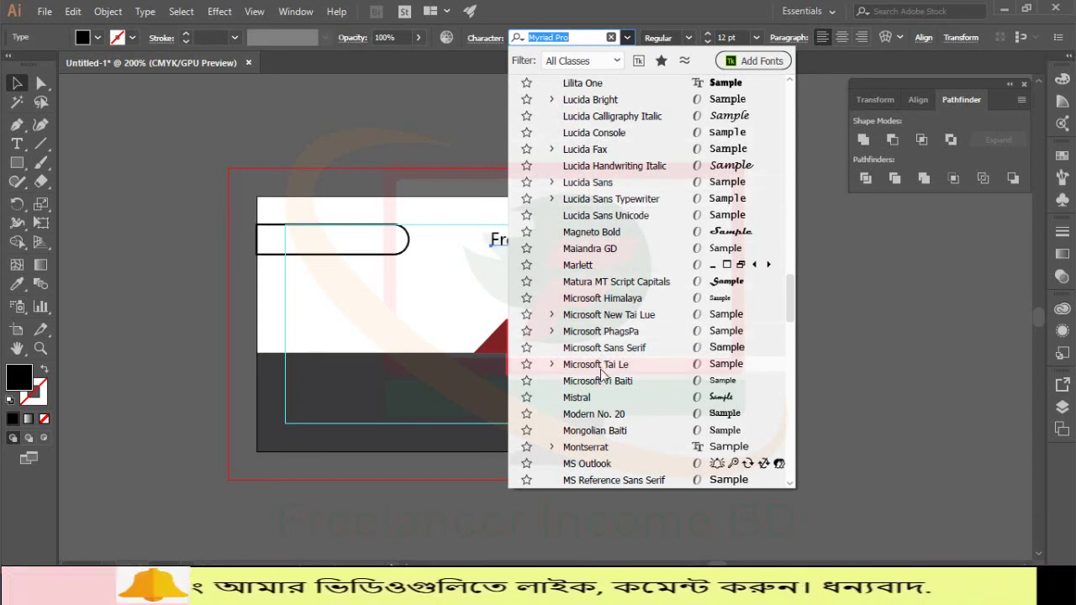
pyautogui.click(588, 446)
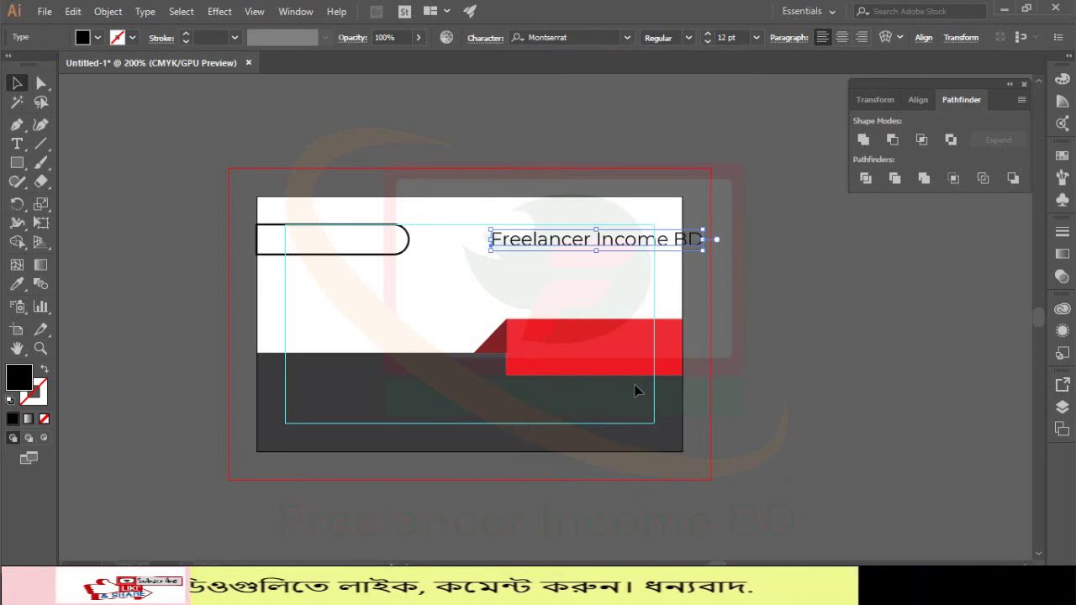
# - Make the heading Medium weight and nudge it left inside the inner guide
pyautogui.click(689, 38)
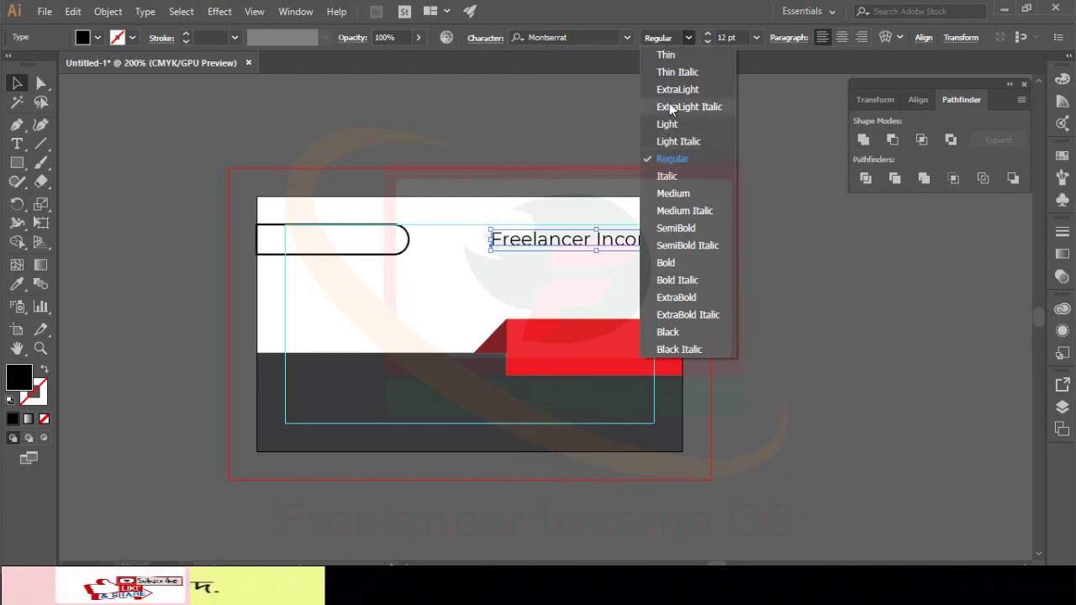
pyautogui.click(673, 193)
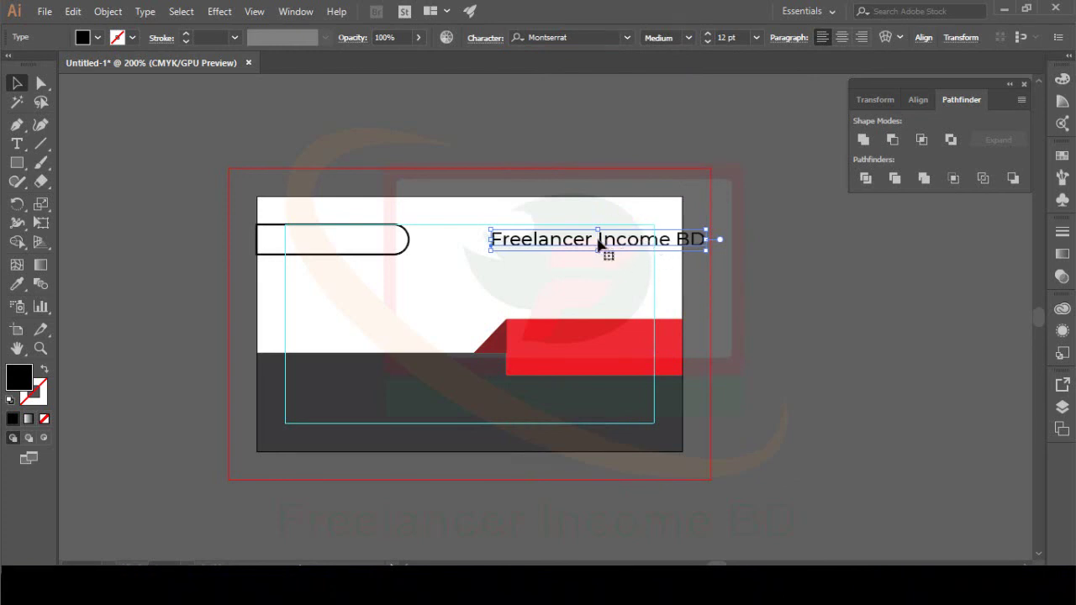
pyautogui.press('Left')
pyautogui.press('Left')
pyautogui.press('Left')
pyautogui.press('Left')
pyautogui.press('Left')
pyautogui.press('Left')
pyautogui.press('Left')
pyautogui.press('Left')
pyautogui.press('Left')
pyautogui.press('Left')
pyautogui.press('Left')
pyautogui.press('Left')
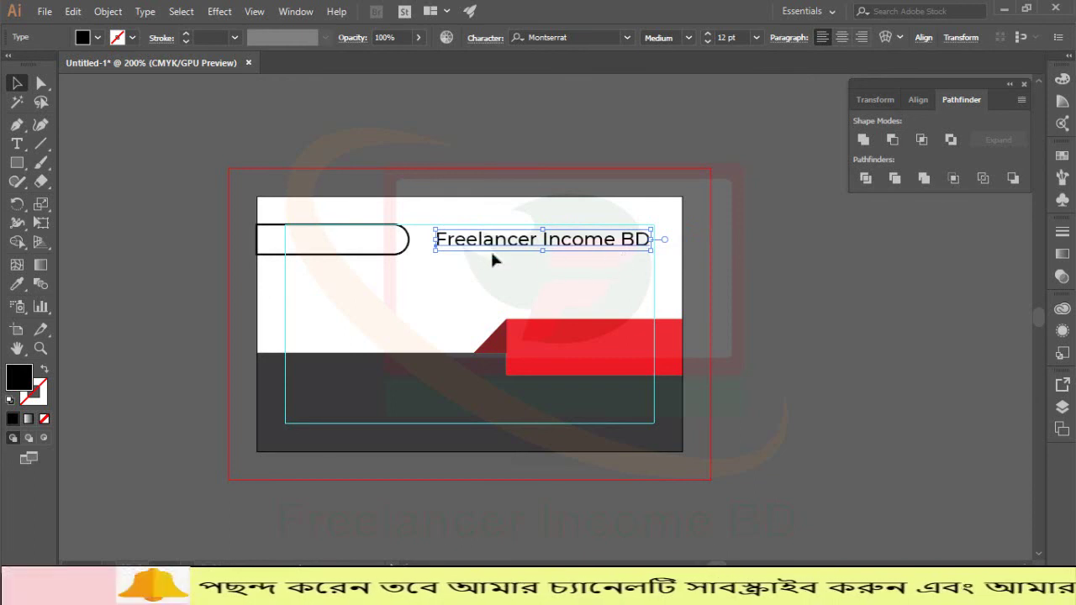
pyautogui.click(471, 267)
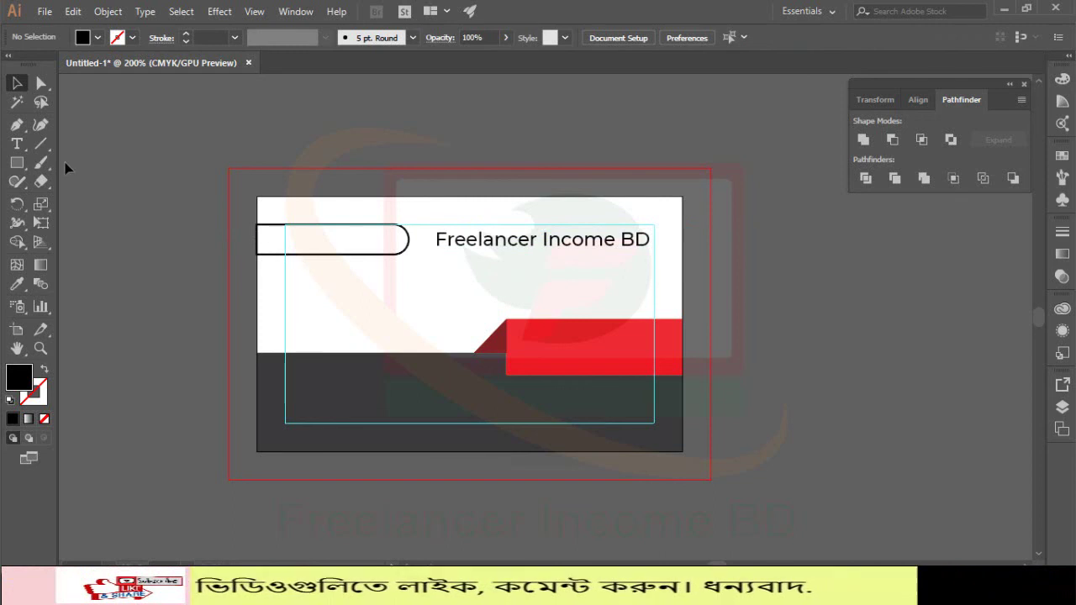
# - Add a text line below the heading, replacing the placeholder with 'our youtube chanal'
pyautogui.click(17, 144)
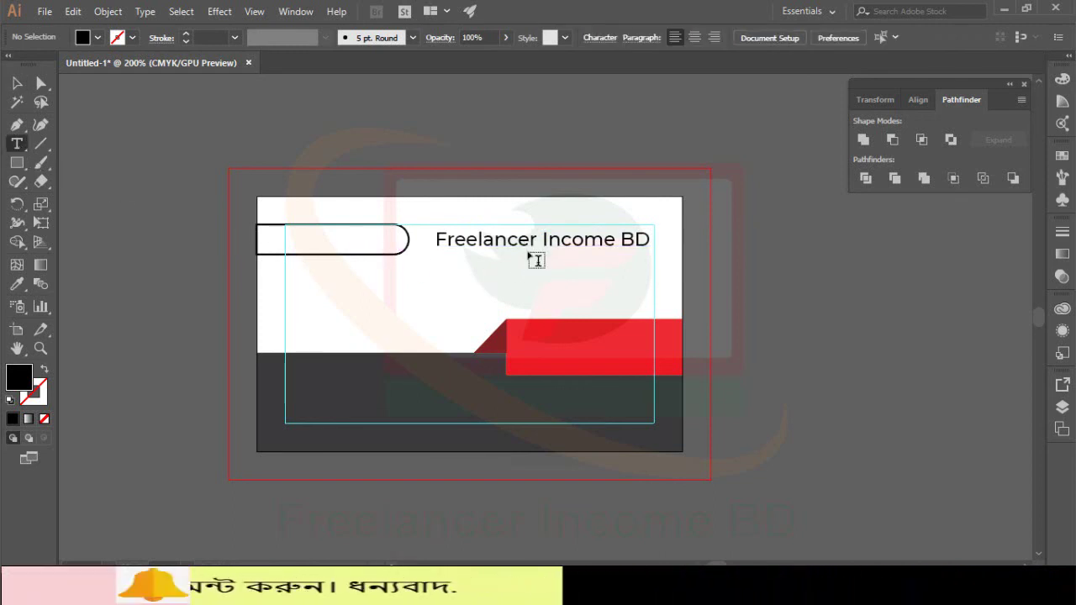
pyautogui.click(537, 260)
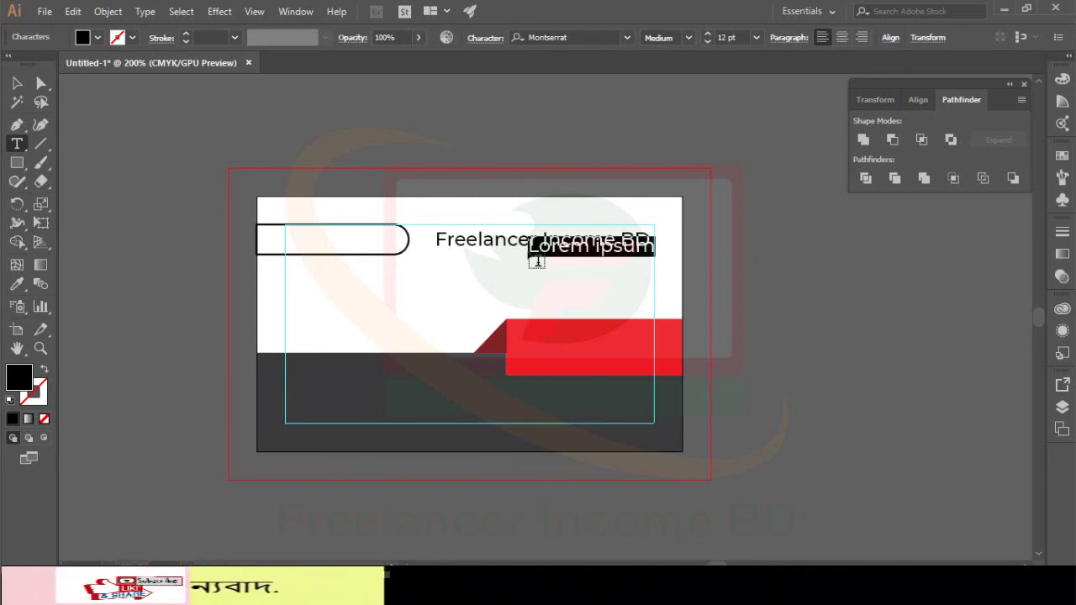
pyautogui.press('BackSpace')
pyautogui.write('our youtube chana')
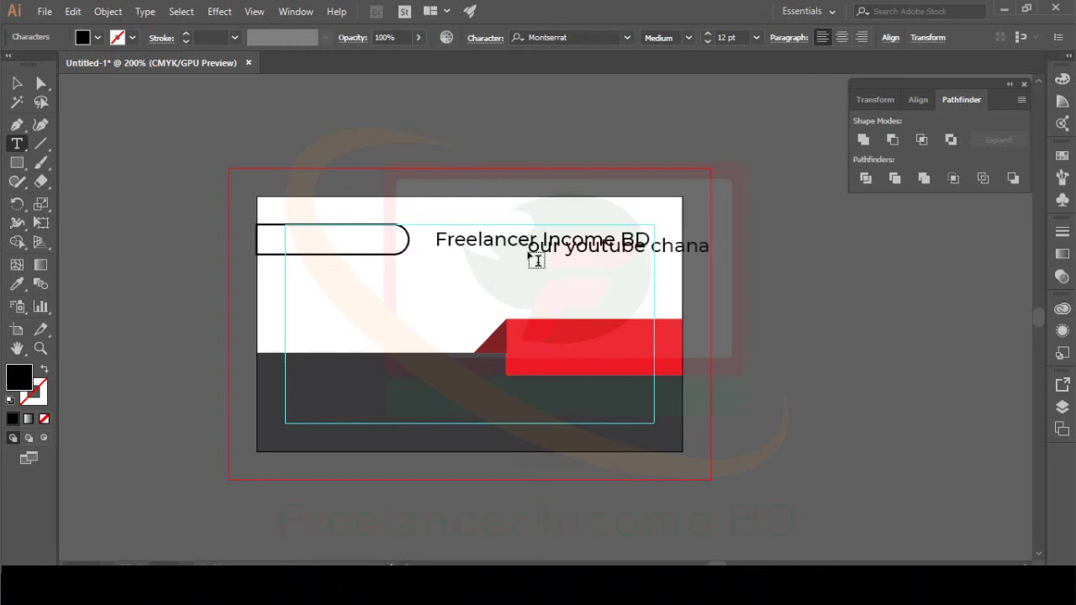
pyautogui.write('l')
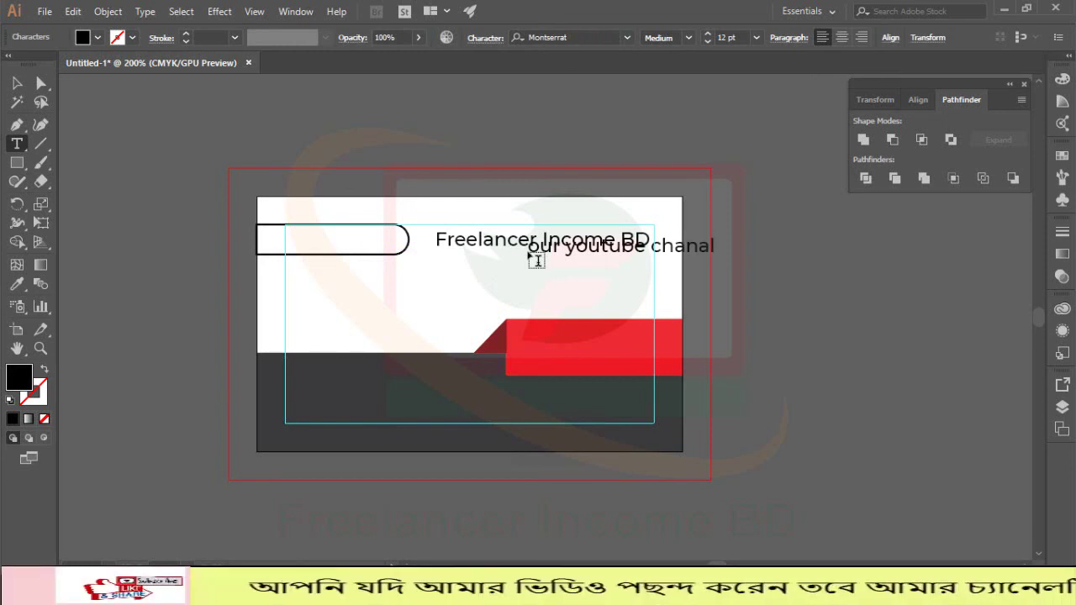
pyautogui.press('Escape')
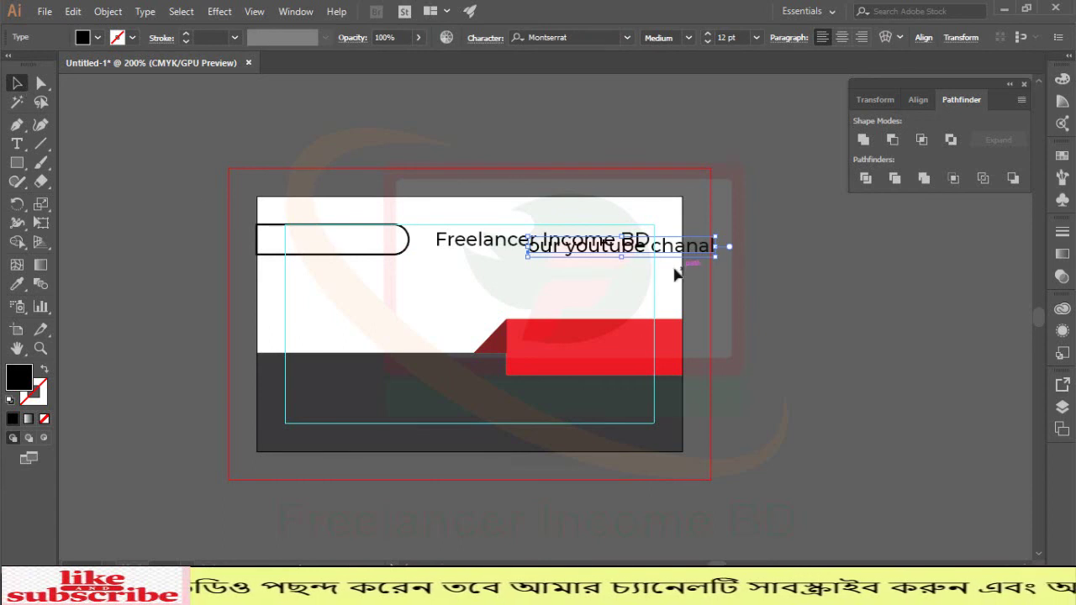
# - Move the tagline below the heading and set its size to 6 pt
pyautogui.moveTo(611, 246); pyautogui.dragTo(612, 252)
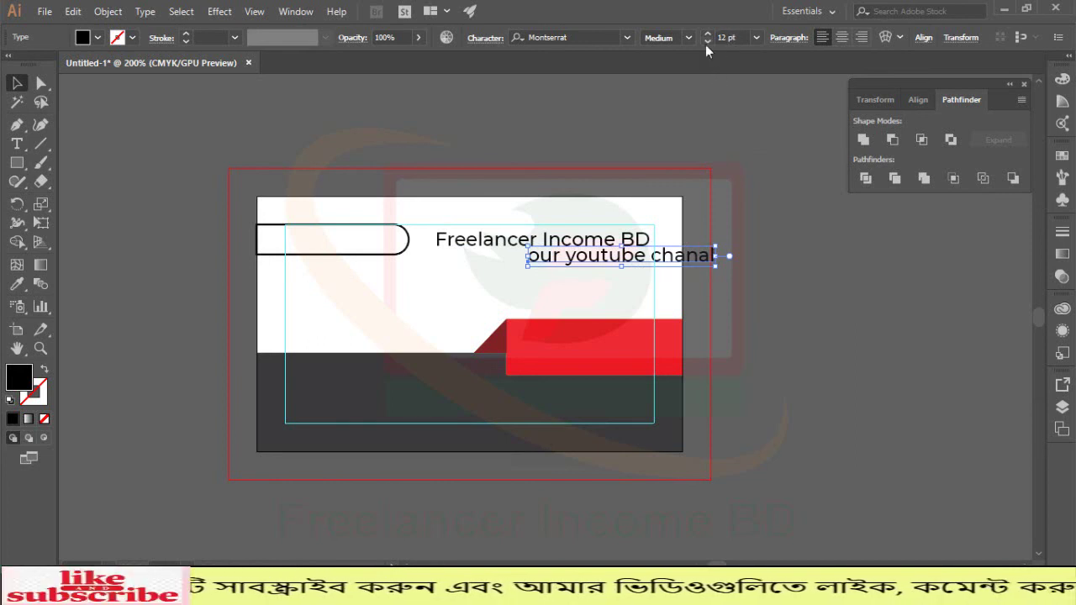
pyautogui.click(759, 35)
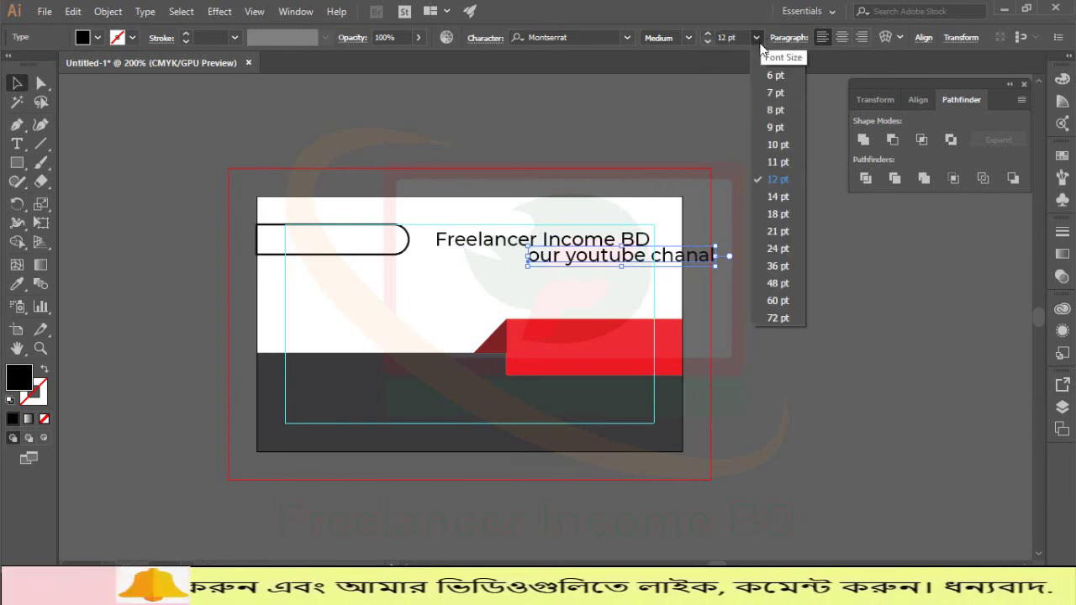
pyautogui.click(774, 75)
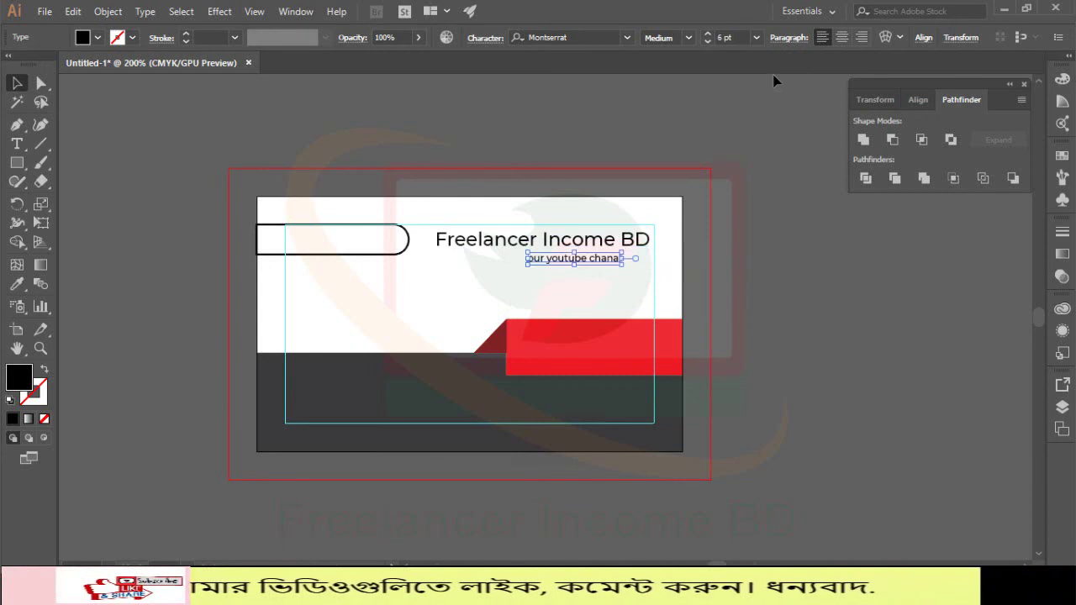
# - Nudge the tagline until it sits right-aligned directly under the heading
pyautogui.press('Up')
pyautogui.press('Up')
pyautogui.press('Up')
pyautogui.press('Up')
pyautogui.press('Up')
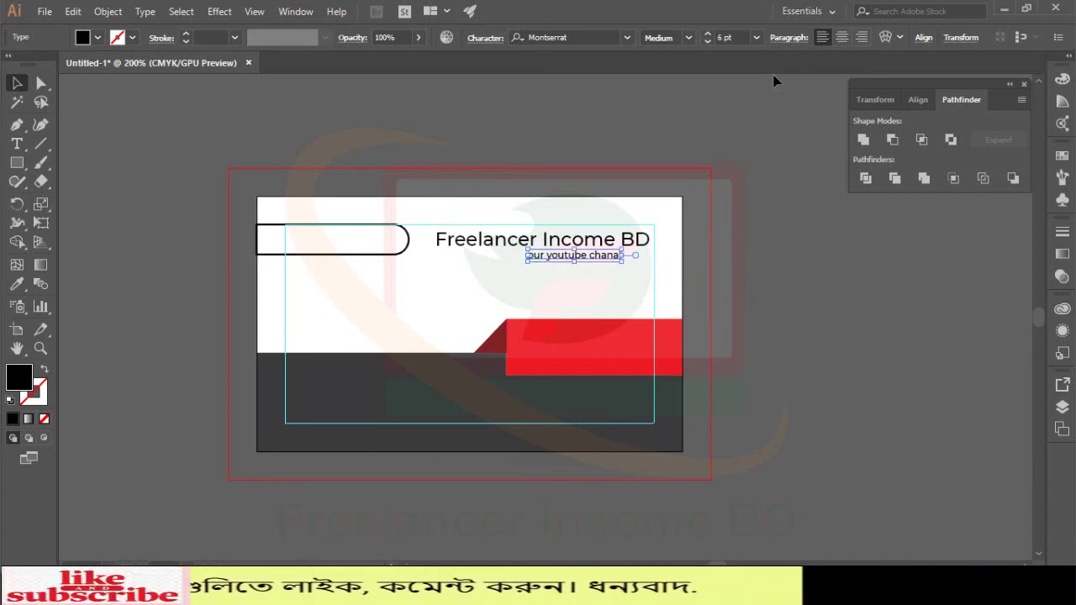
pyautogui.press('Up')
pyautogui.press('Down')
pyautogui.press('Down')
pyautogui.press('Down')
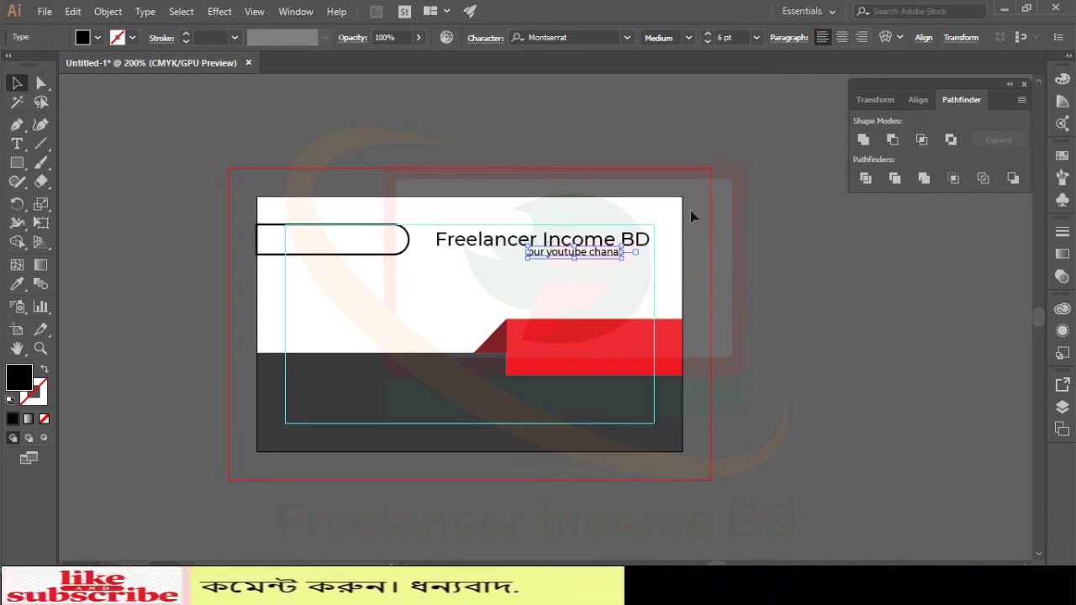
pyautogui.press('Right')
pyautogui.press('Right')
pyautogui.press('Right')
pyautogui.press('Right')
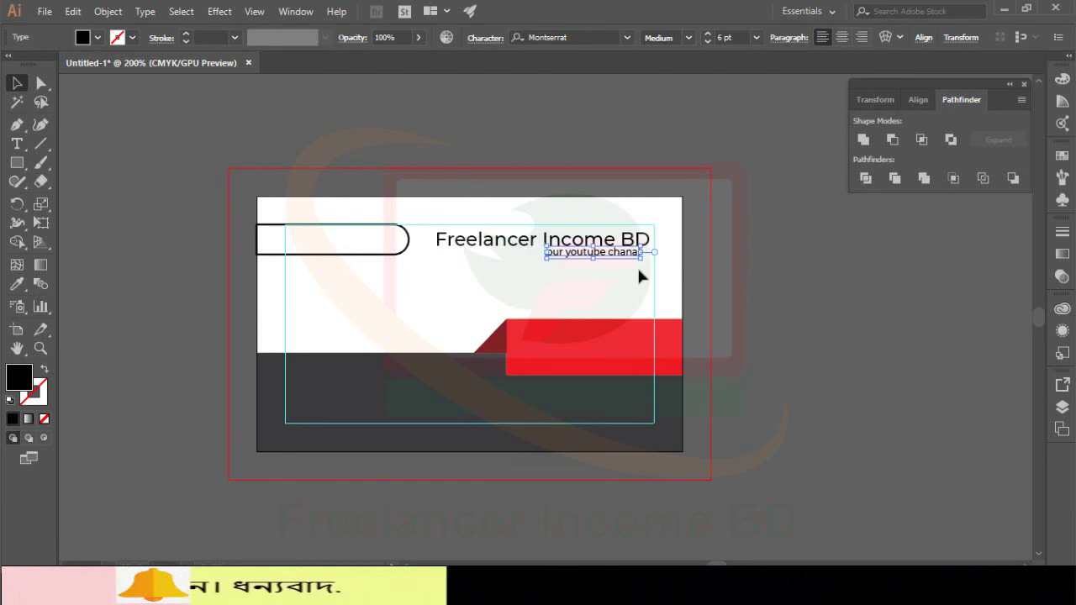
pyautogui.press('Right')
pyautogui.press('Right')
pyautogui.press('Right')
pyautogui.press('Right')
pyautogui.press('Right')
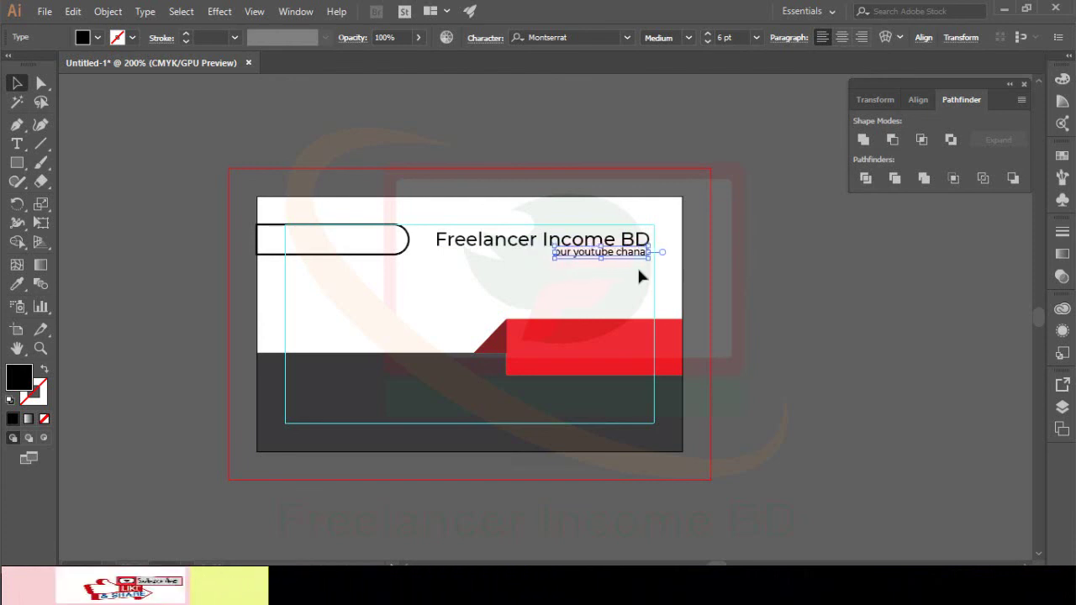
pyautogui.press('Down')
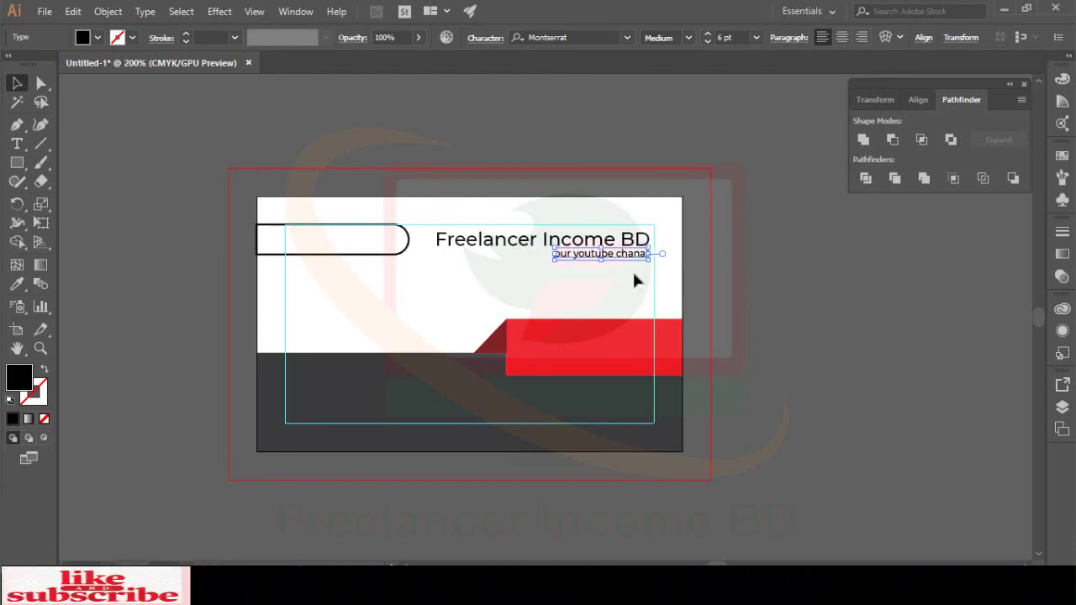
pyautogui.click(605, 278)
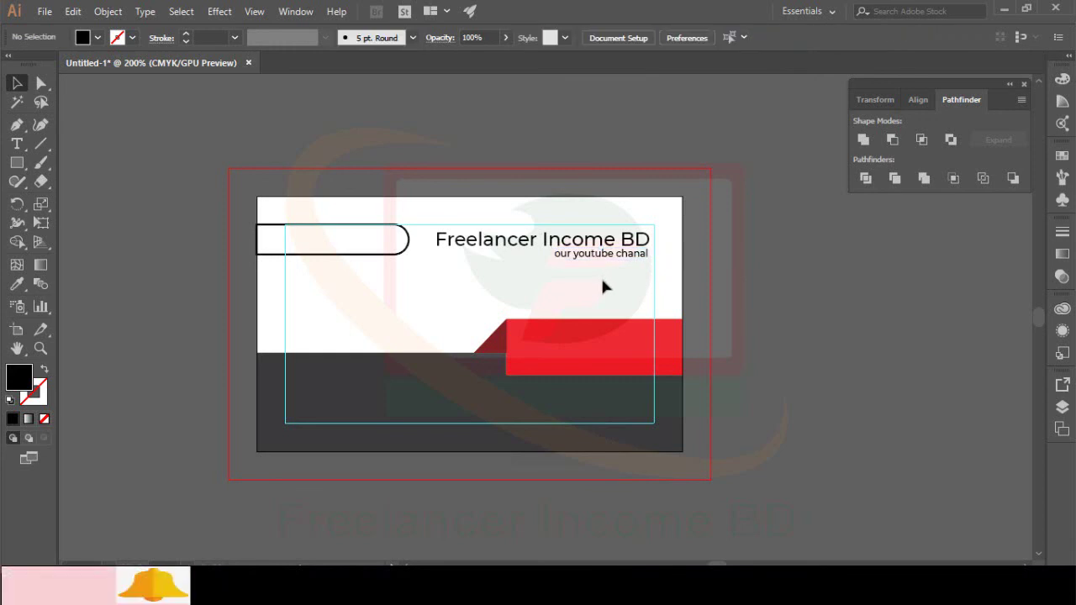